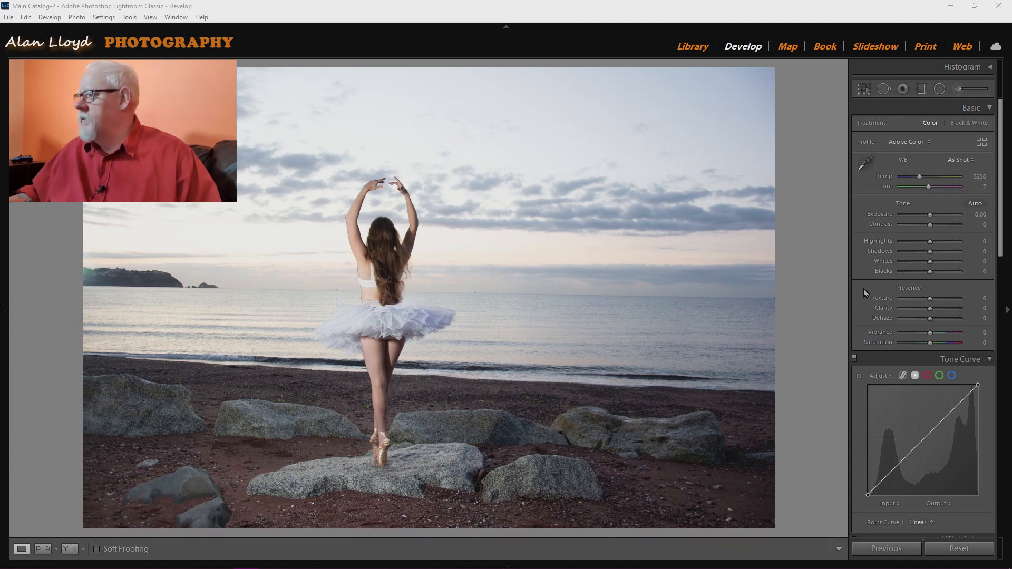
Step: Turn on Remove Chromatic Aberration and Enable Profile Corrections in the photo's lens corrections
scroll(863, 289, down, 10)
scroll(864, 288, down, 3)
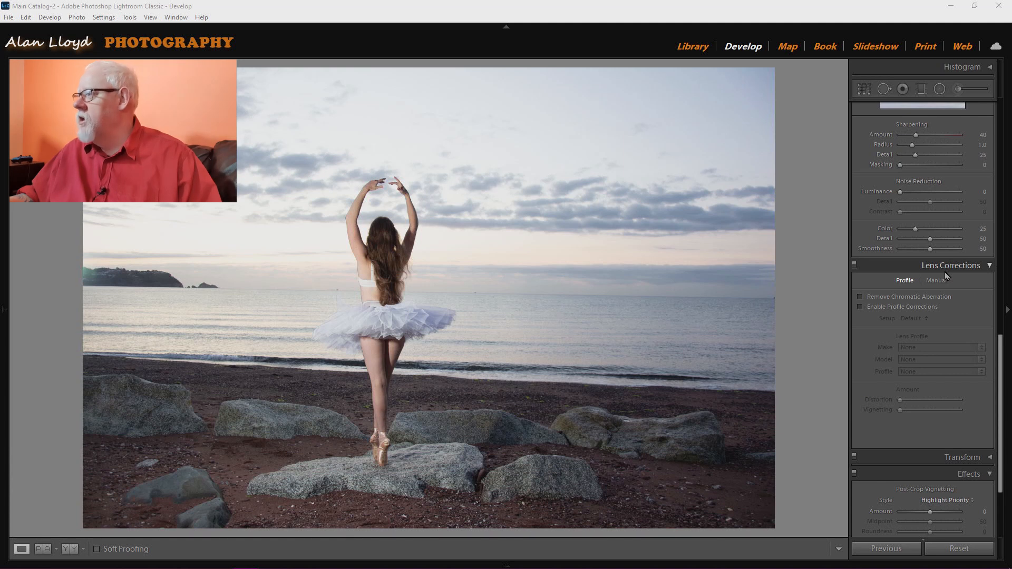
click(859, 297)
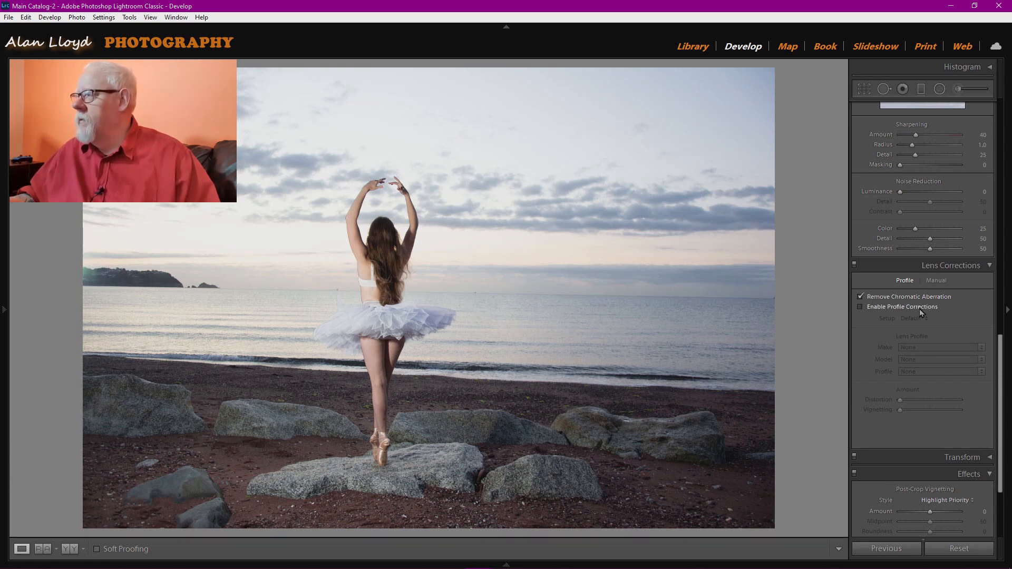
click(860, 307)
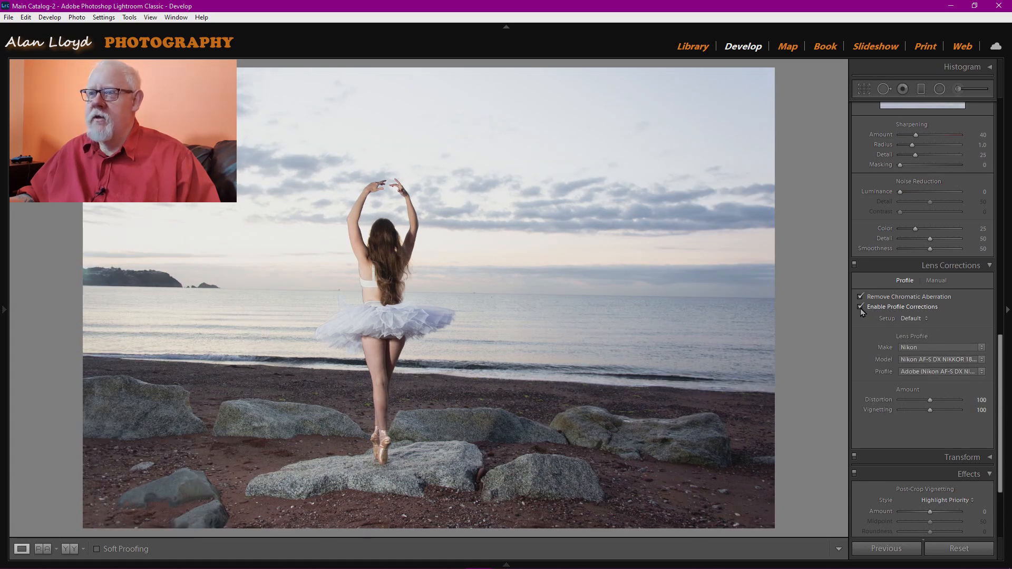
click(860, 307)
click(860, 308)
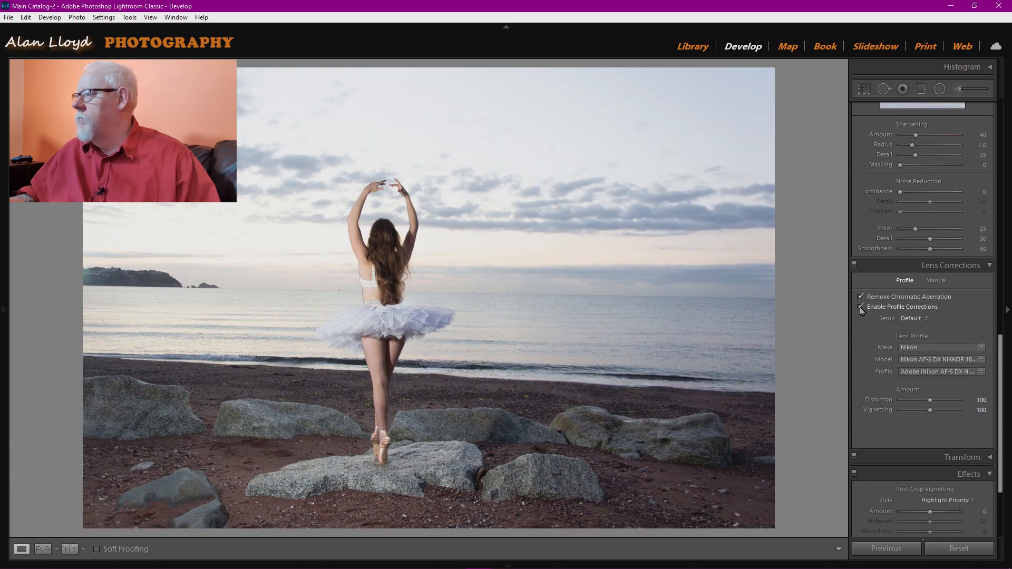
Step: Set the Luminance noise reduction to 20
scroll(868, 342, up, 5)
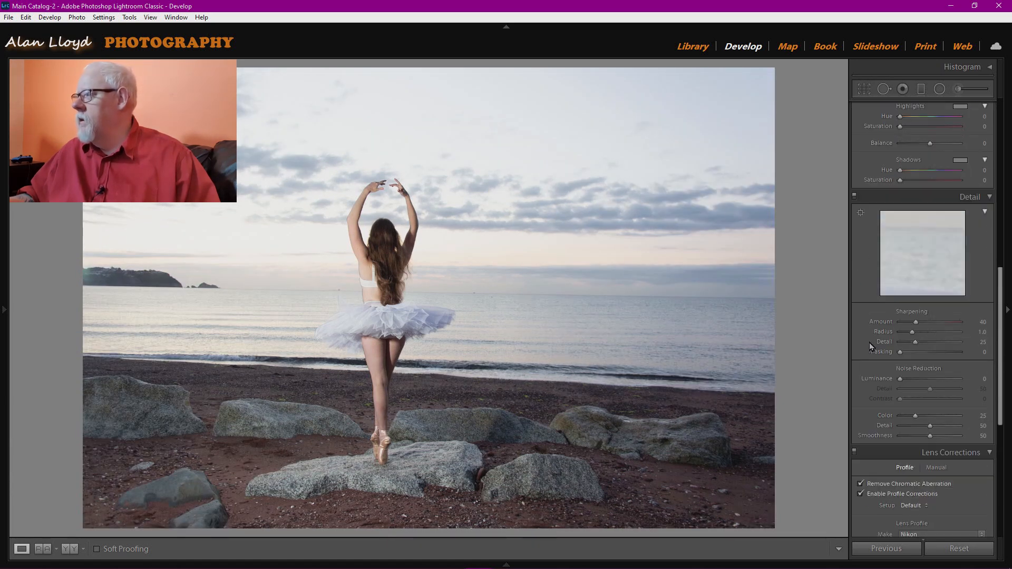
drag(900, 379, 906, 379)
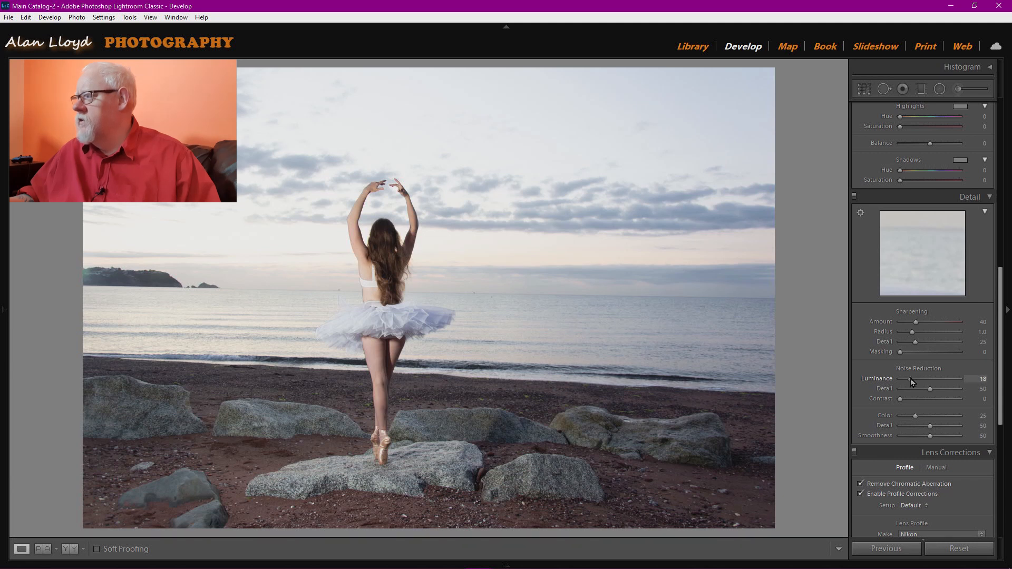
drag(913, 380, 917, 380)
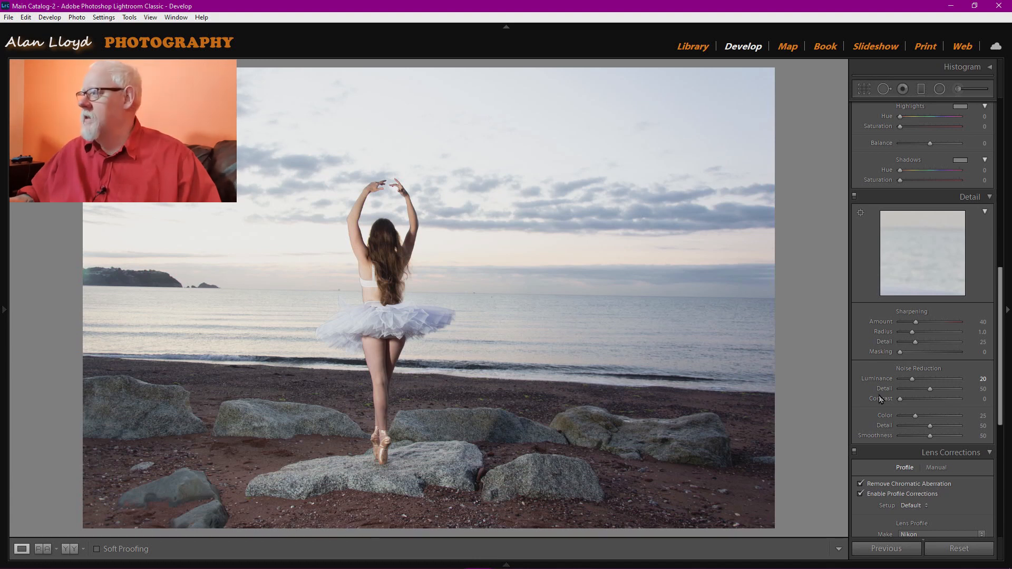
Step: Straighten the sea horizon with the Crop tool by rotating the photo to an angle of -1.05
scroll(878, 395, up, 7)
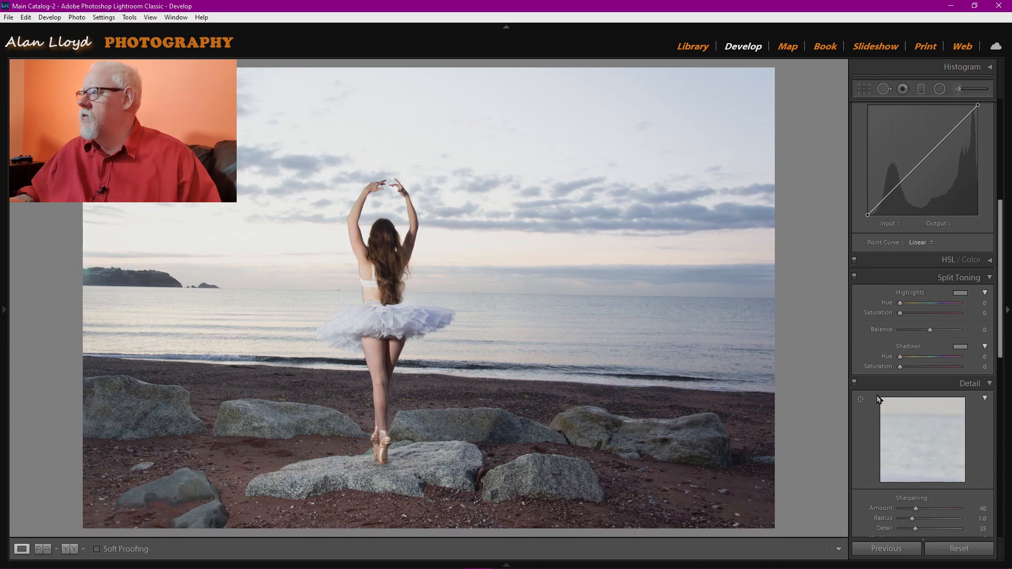
scroll(877, 399, up, 3)
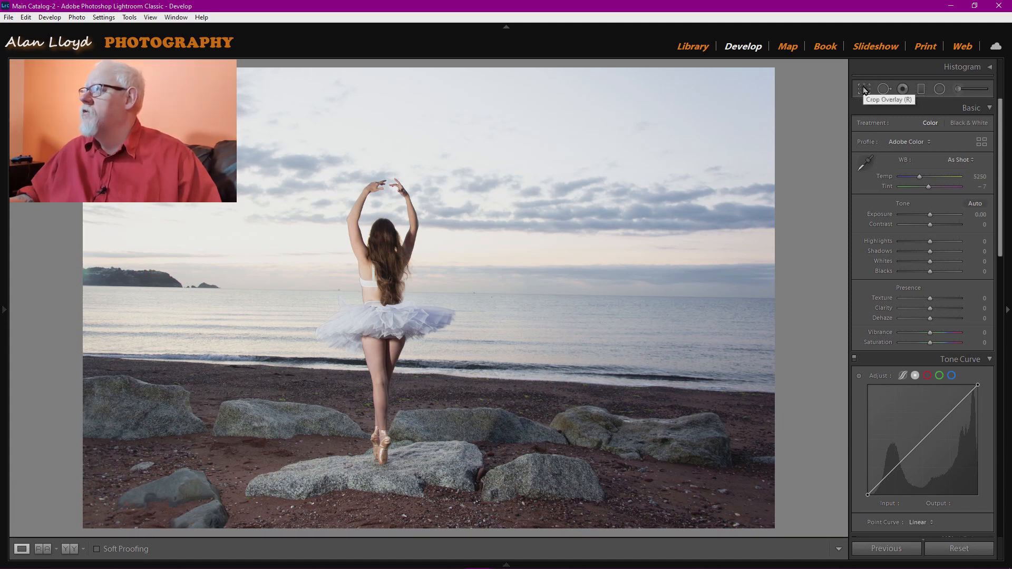
click(864, 90)
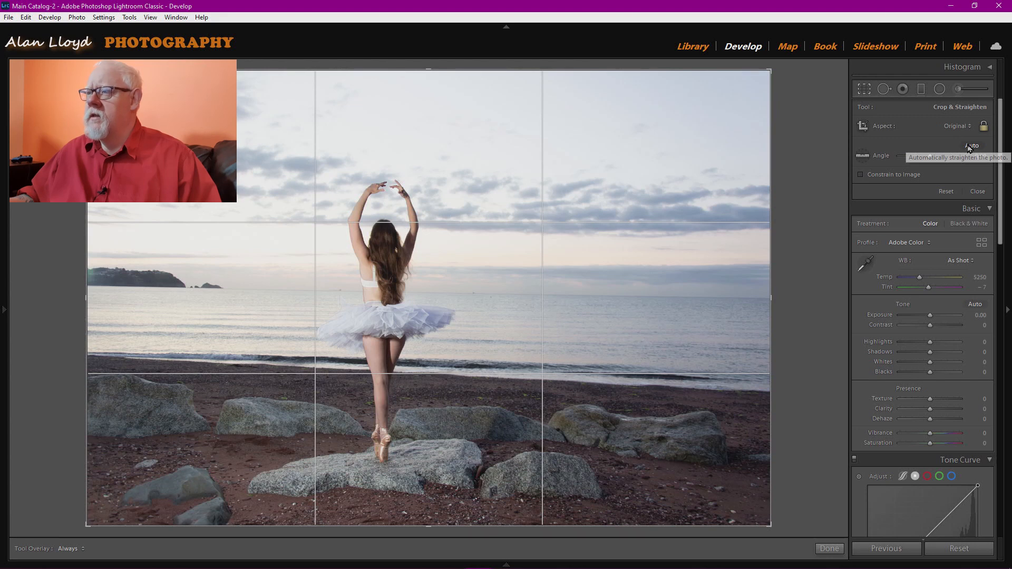
drag(835, 236, 819, 269)
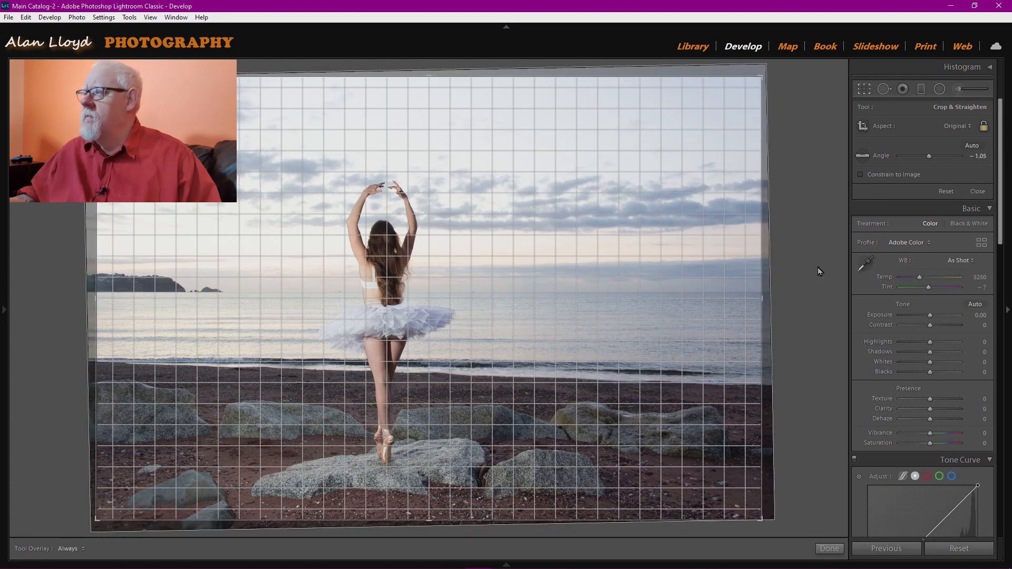
drag(819, 269, 818, 269)
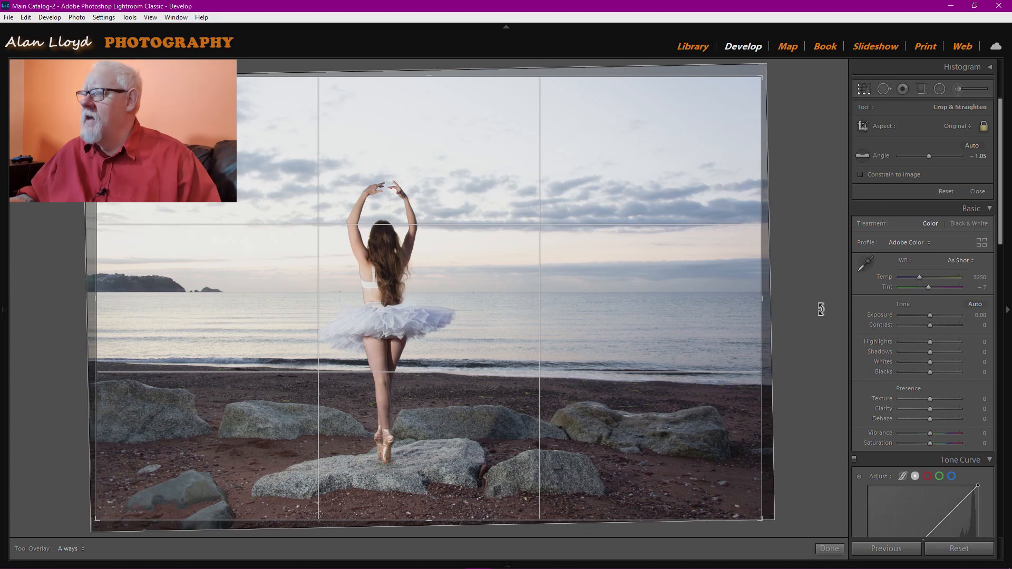
drag(815, 283, 814, 284)
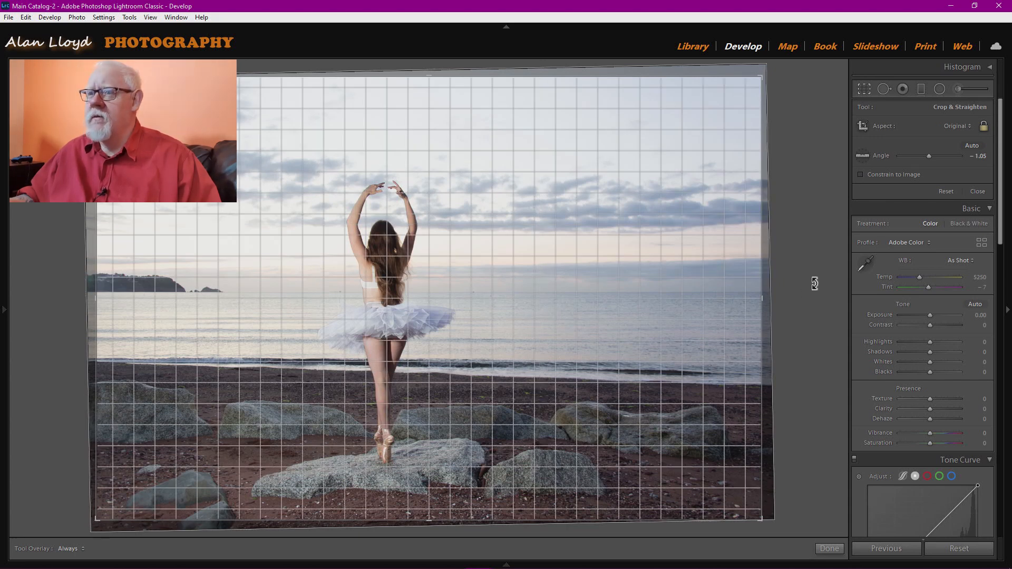
drag(814, 284, 815, 281)
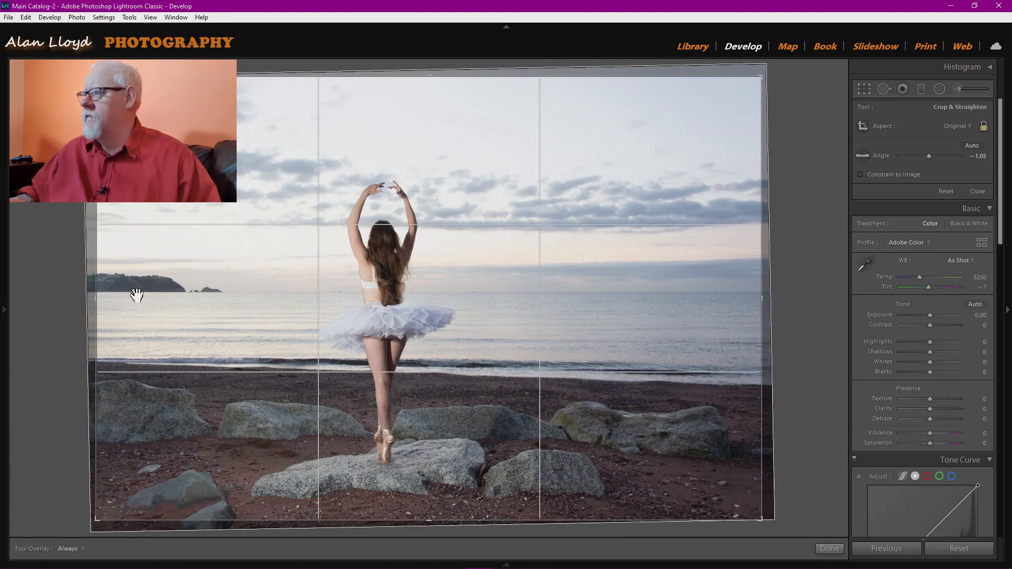
Step: Crop the photo tighter at its original aspect ratio, place the dancer left of centre with the horizon below the middle, and apply the crop
drag(759, 364, 690, 357)
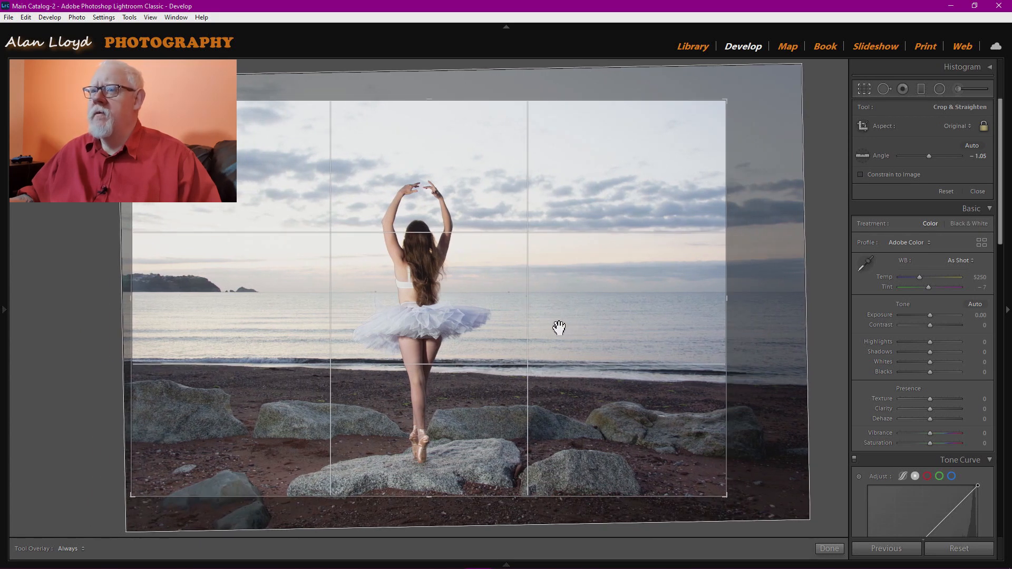
drag(574, 329, 578, 331)
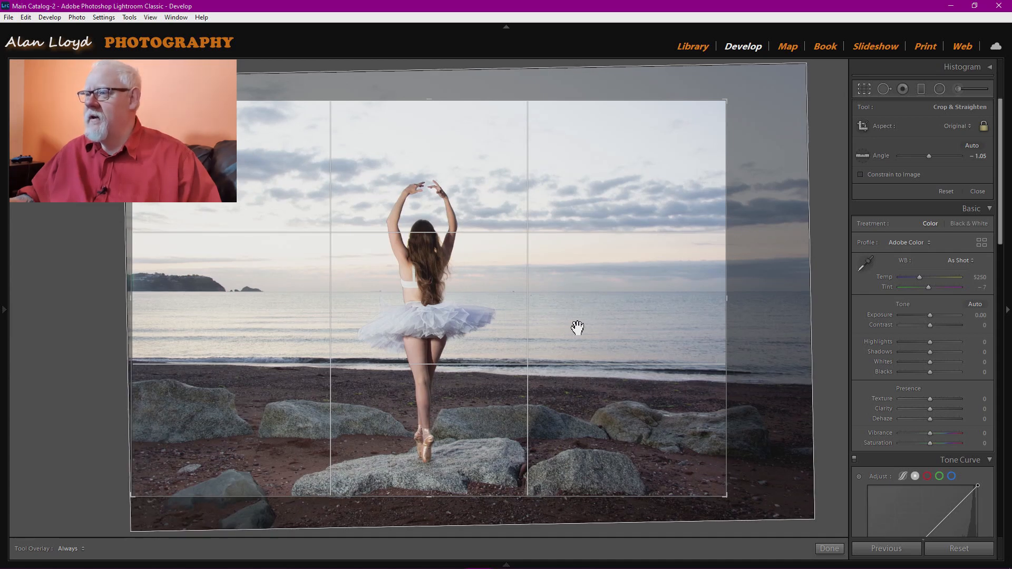
drag(635, 323, 574, 330)
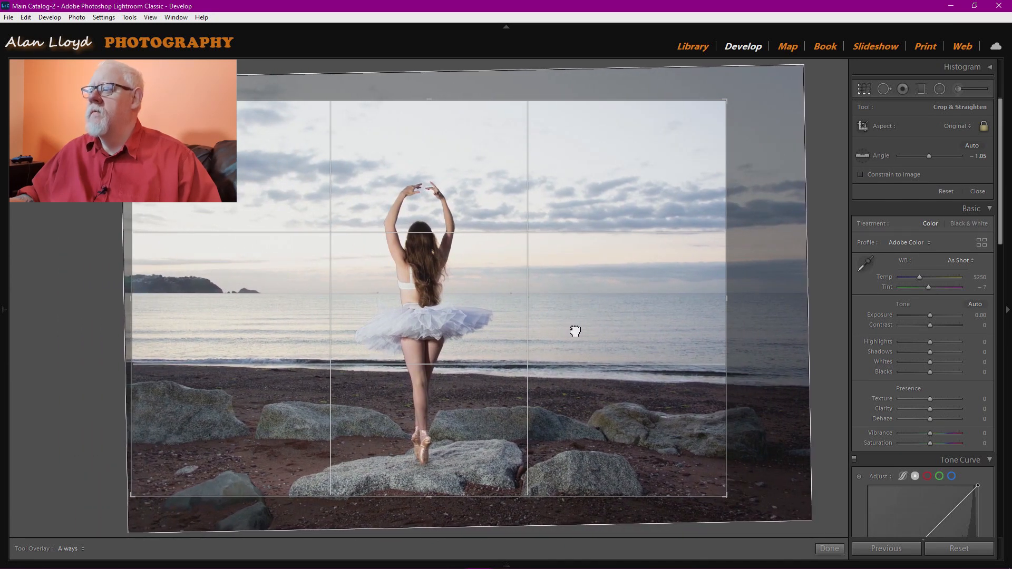
drag(575, 331, 572, 319)
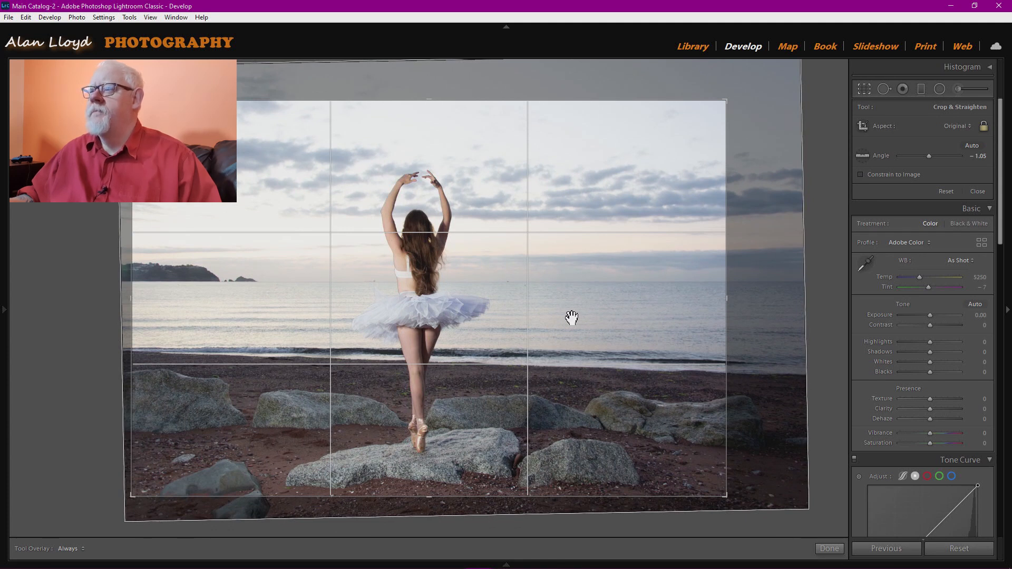
drag(570, 307, 582, 344)
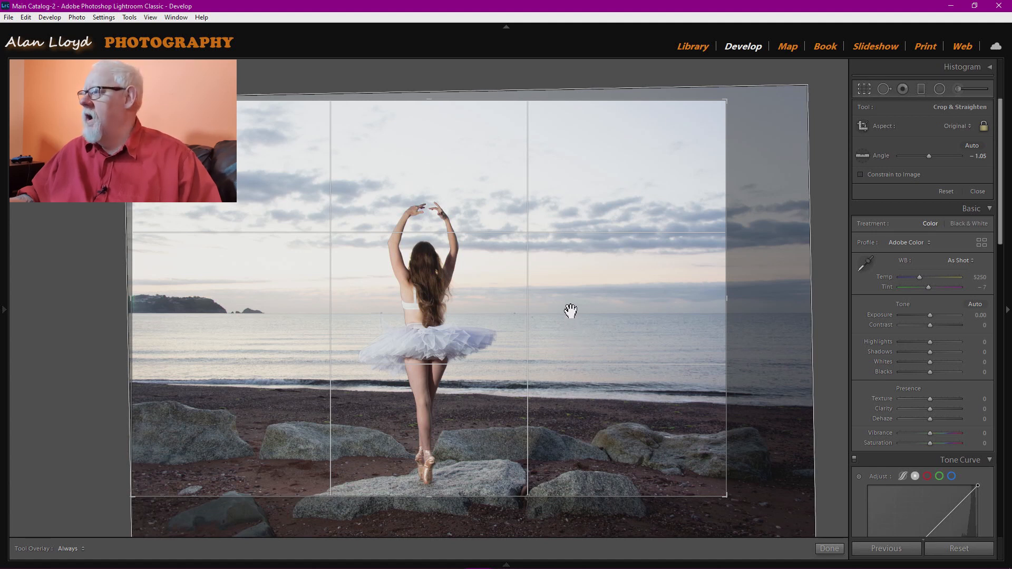
click(830, 548)
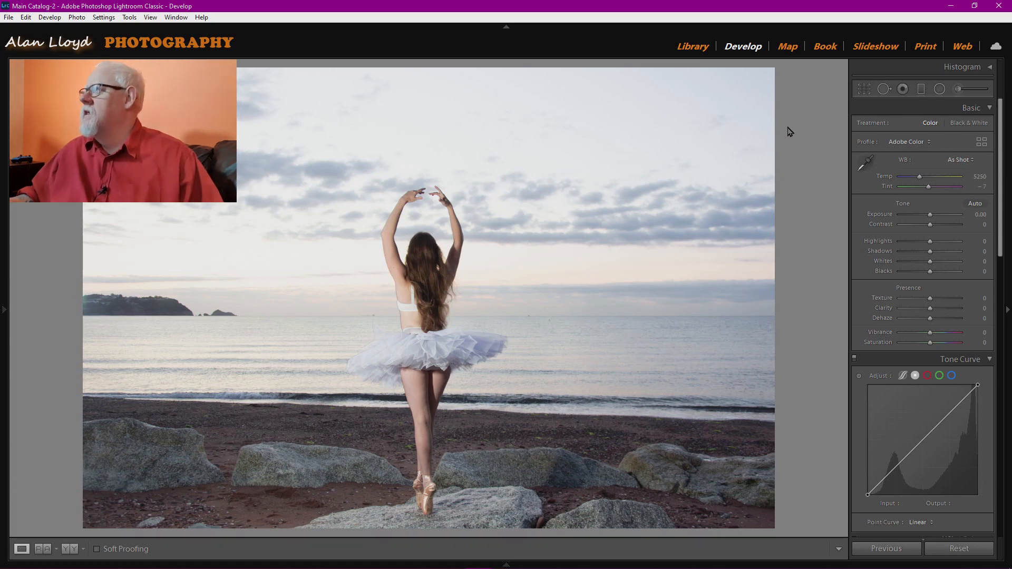
Step: Readjust the crop so the whole rock under the dancer is in frame, trim the frame slightly tighter, and apply it
click(864, 88)
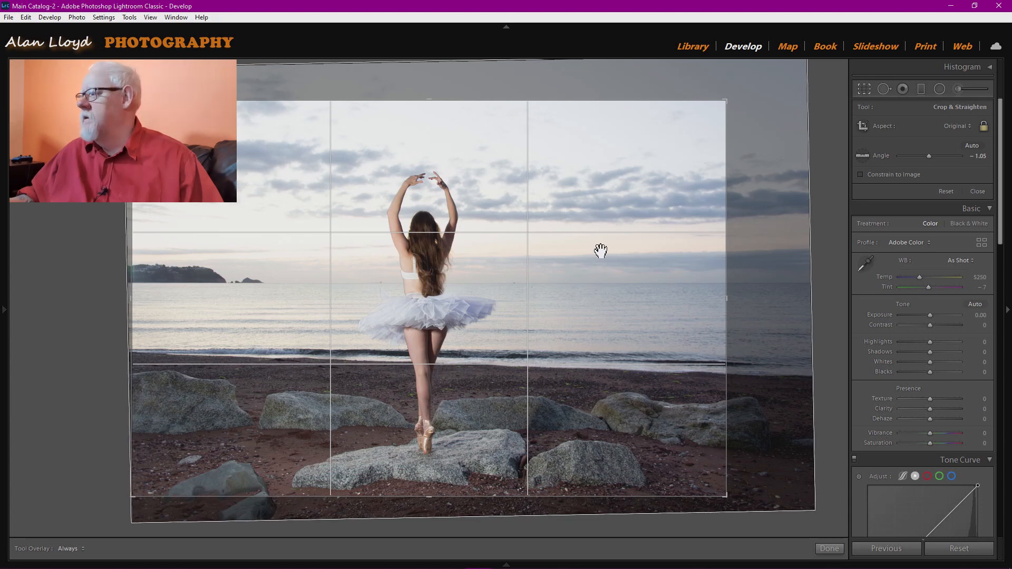
click(828, 549)
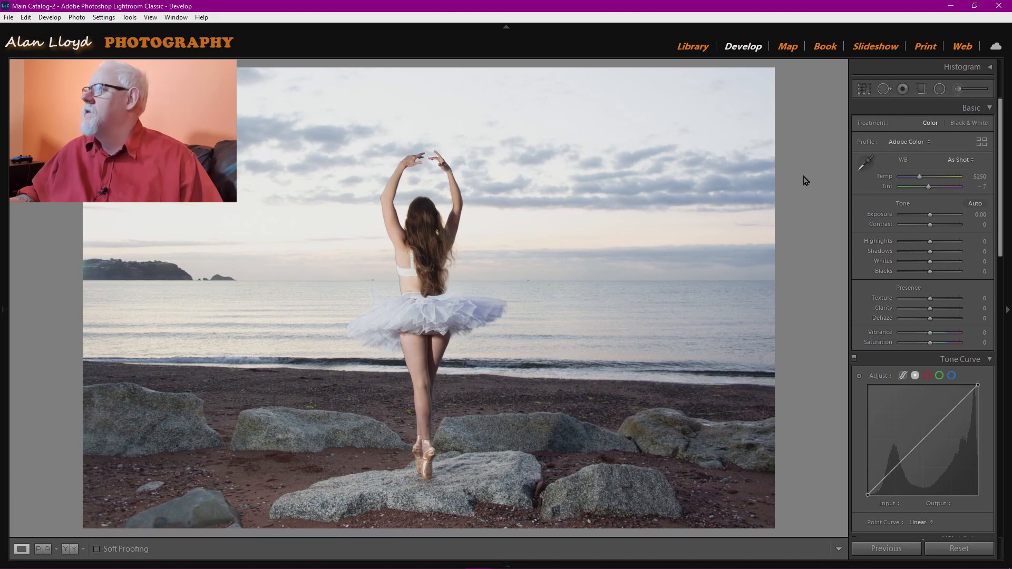
click(864, 89)
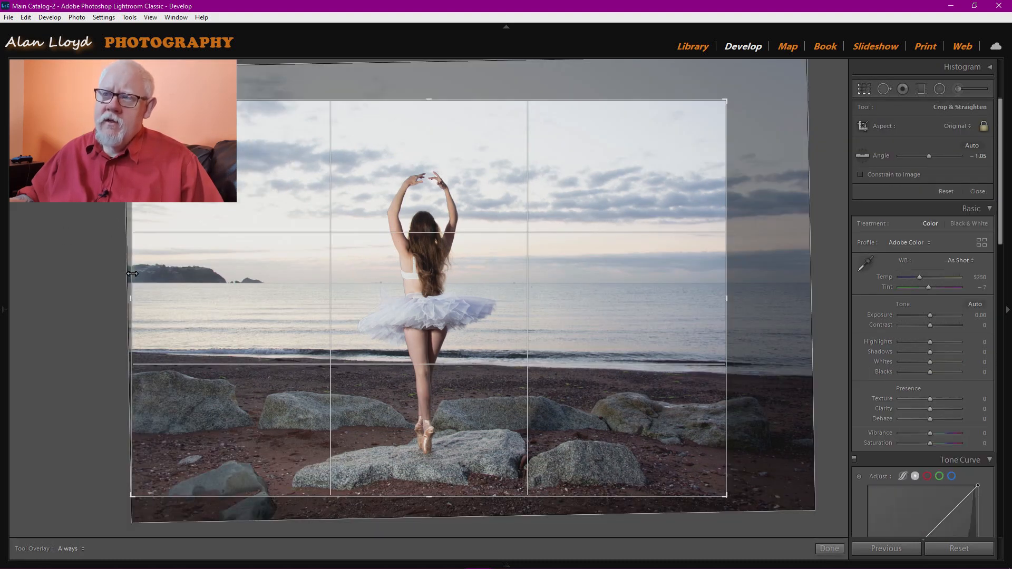
drag(132, 274, 138, 274)
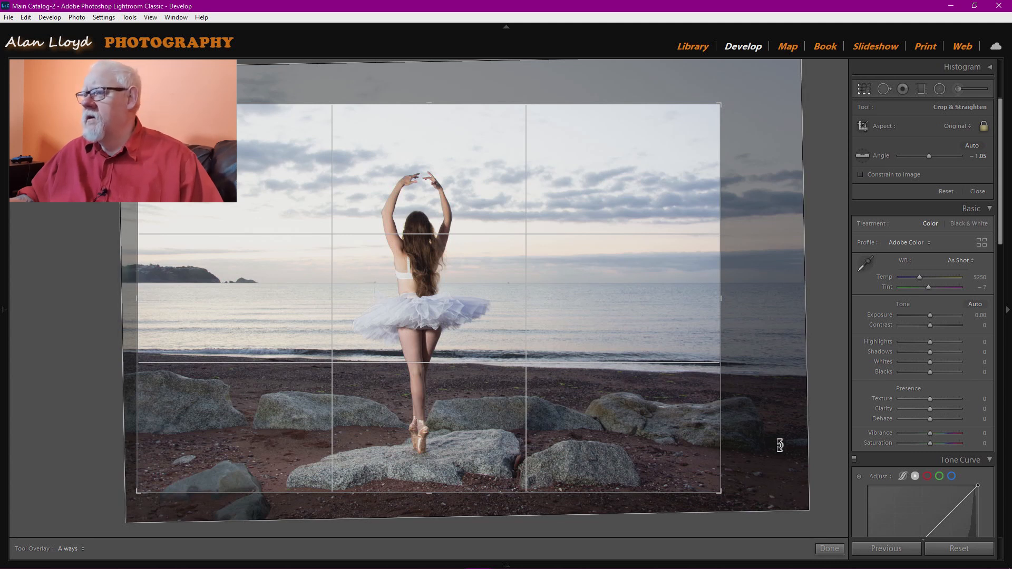
drag(578, 362, 592, 364)
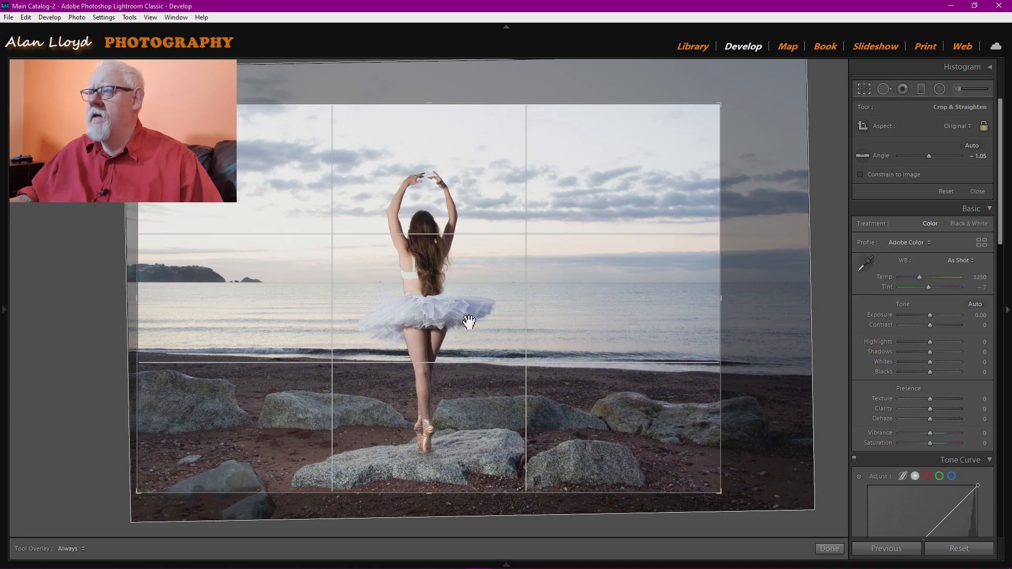
key(Return)
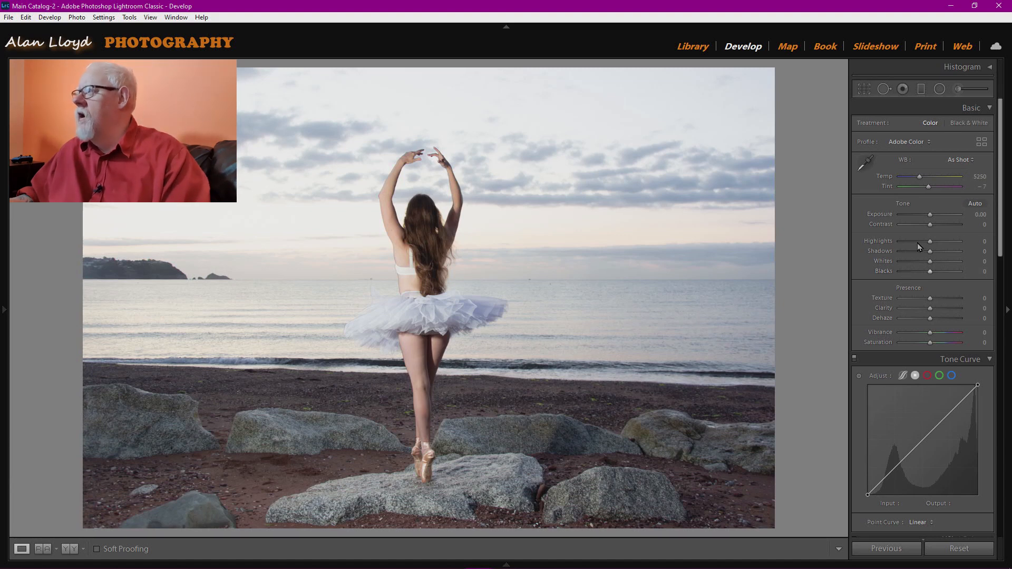
Step: Set Highlights to -100, Shadows to +63, Whites to -11 and Blacks to -47
drag(921, 245, 950, 251)
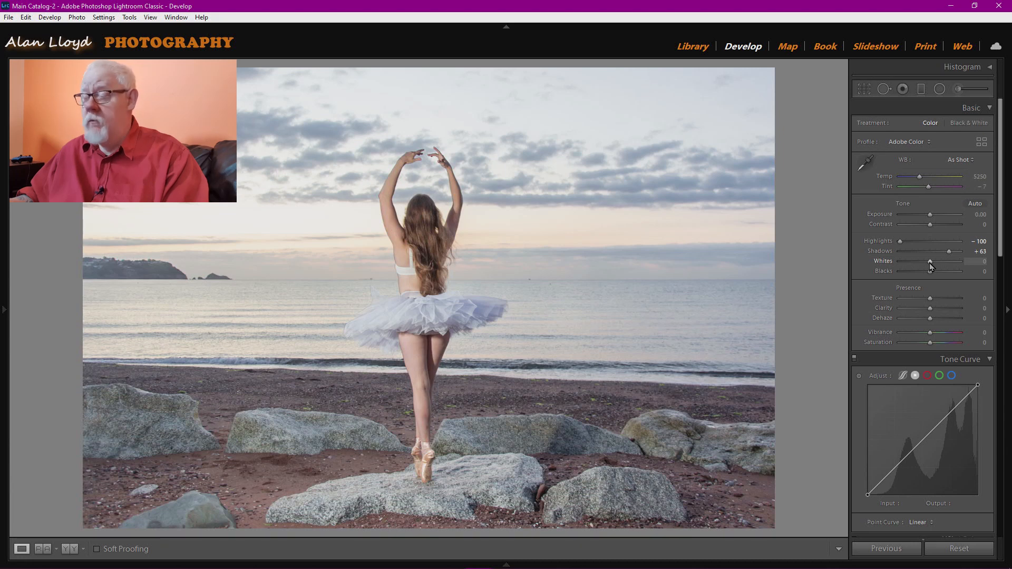
drag(930, 262, 926, 263)
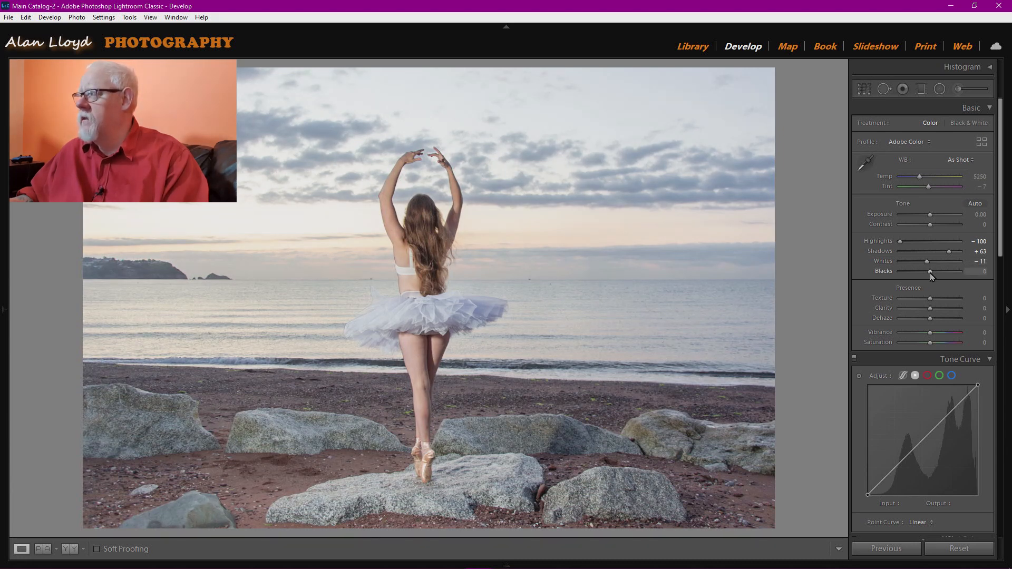
shift+double_click(931, 273)
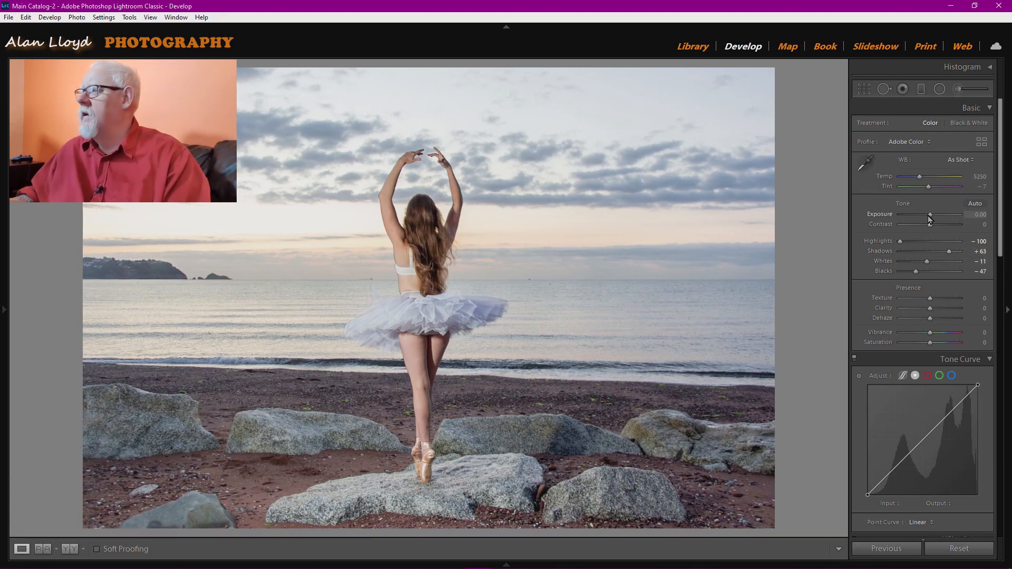
Step: Darken Exposure to -0.88 and rebalance the tones with Shadows +100, Whites +8 and Blacks -51
drag(931, 216, 925, 216)
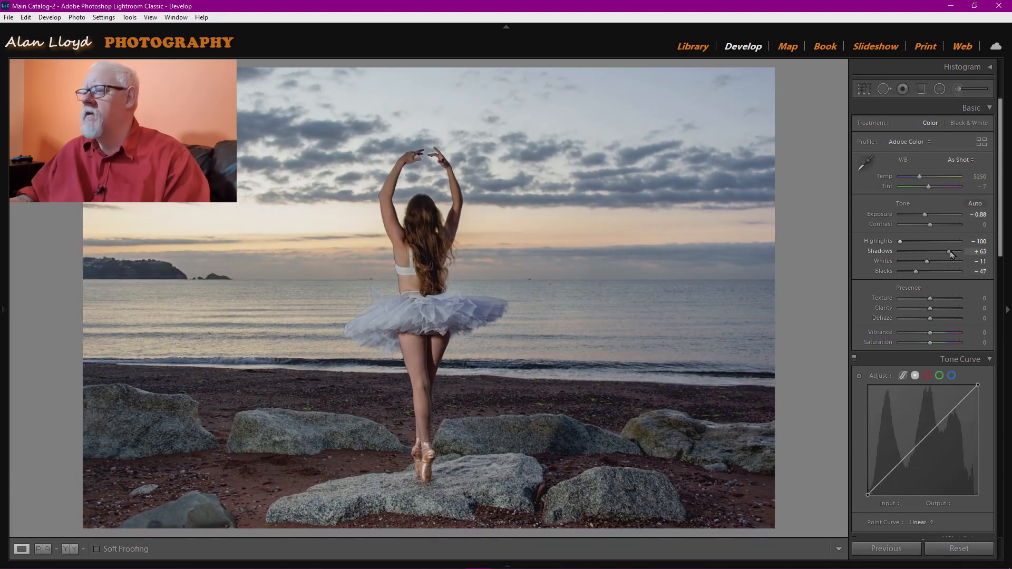
drag(949, 251, 975, 253)
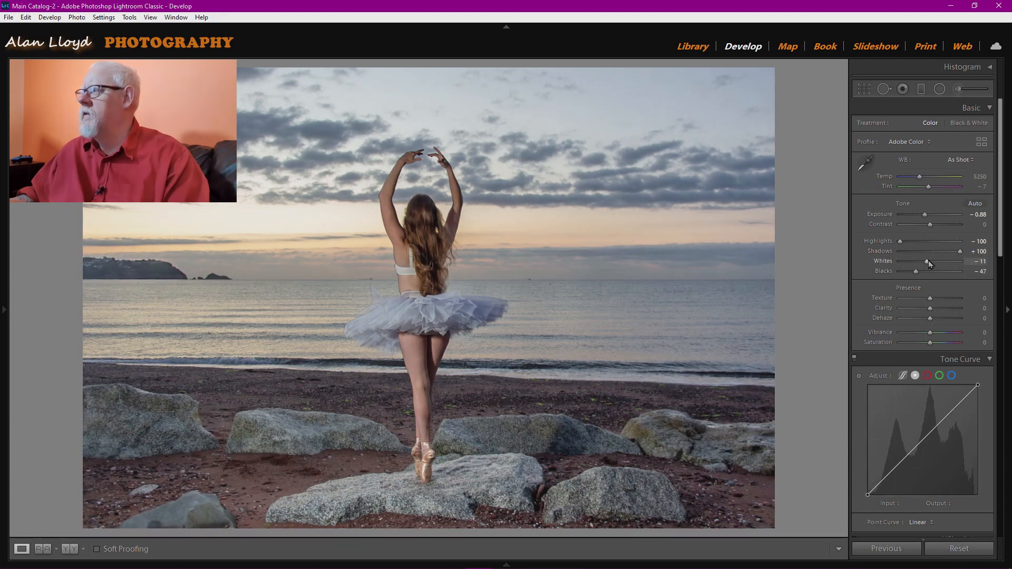
drag(927, 263, 922, 273)
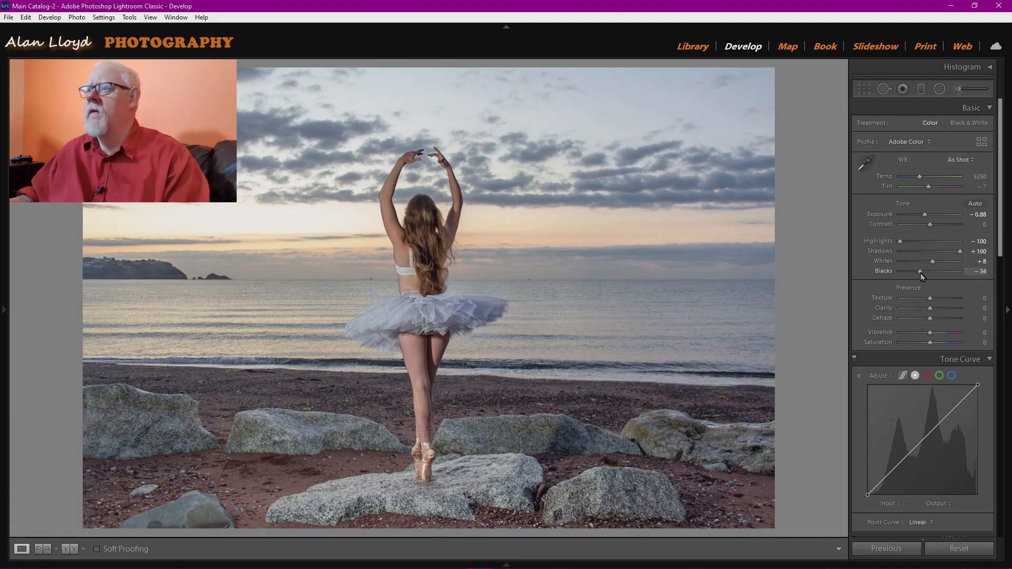
mouse_move(916, 273)
mouse_down()
mouse_move(903, 274)
mouse_move(919, 277)
mouse_up()
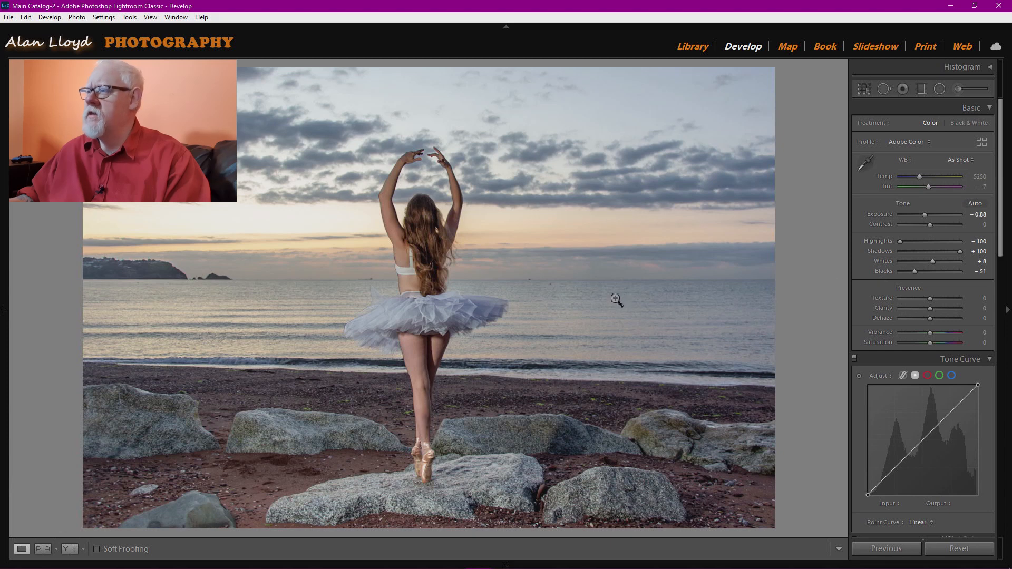
Step: Heal the two small dark specks on the sea and horizon to the right of the dancer, using a brush size of about 21
click(548, 287)
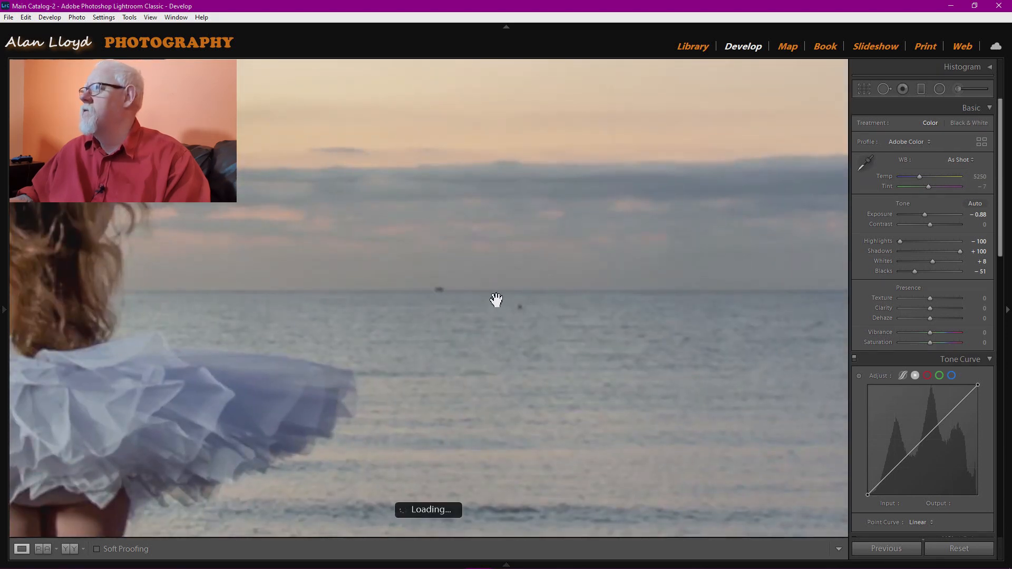
click(884, 89)
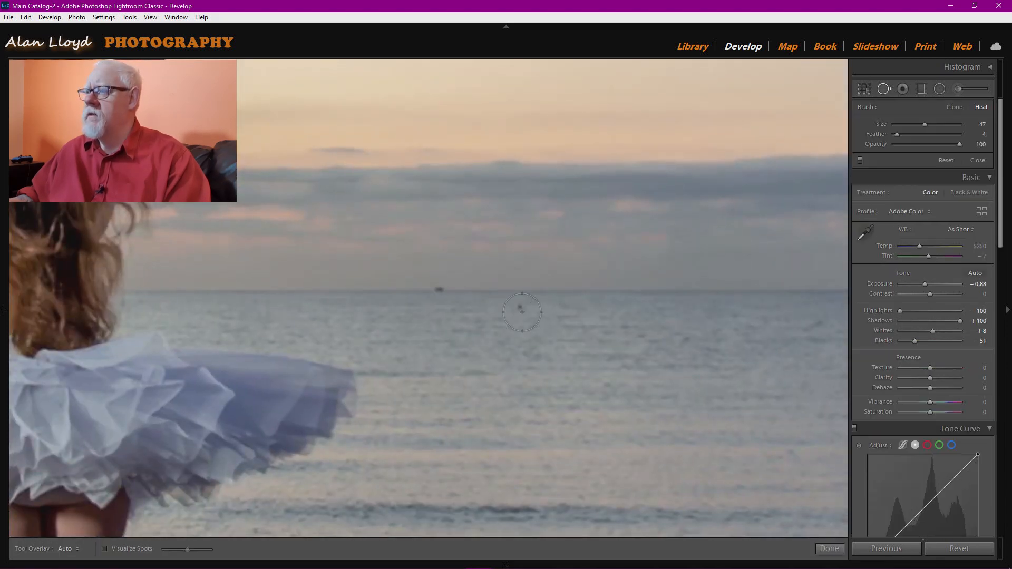
scroll(522, 312, down, 3)
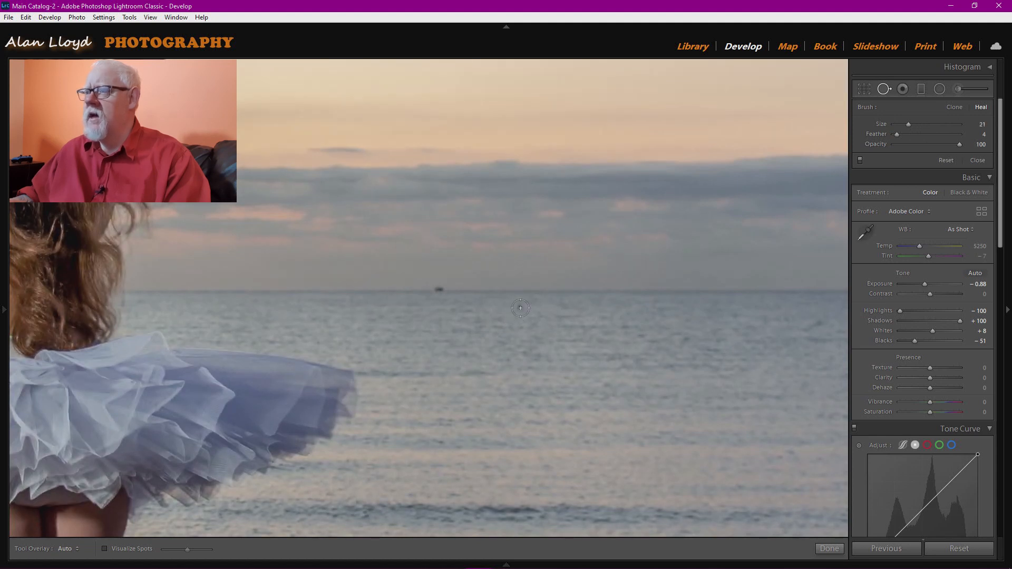
click(437, 291)
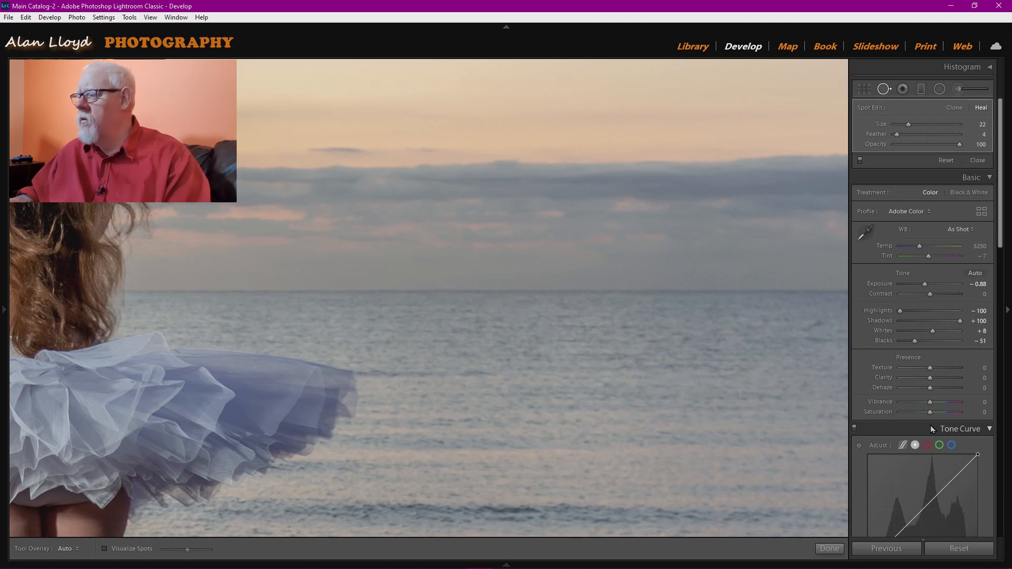
click(829, 548)
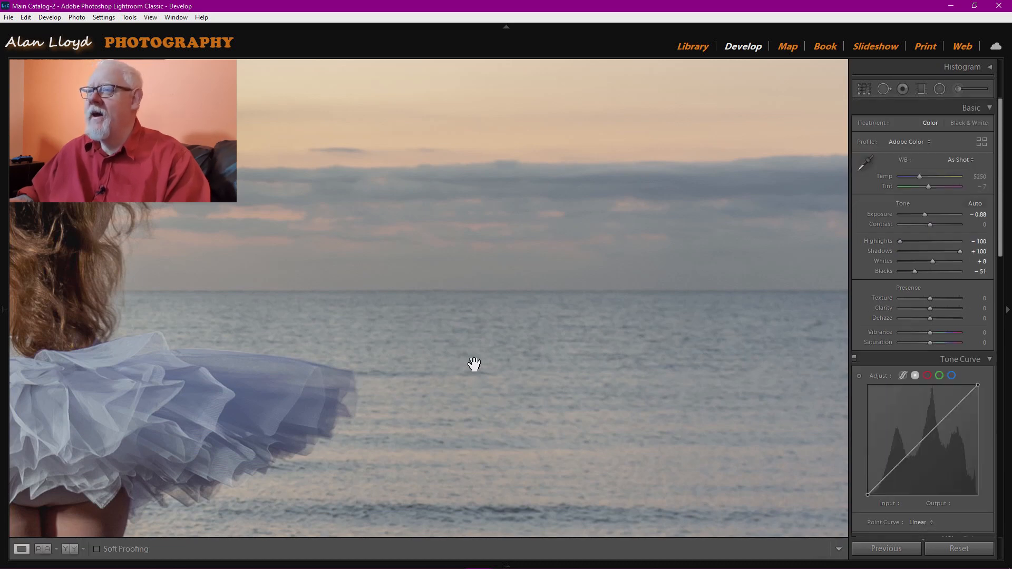
Step: Heal the ship and small marks along the horizon to the left of the dancer, sampling from the clean horizon beside them
click(151, 287)
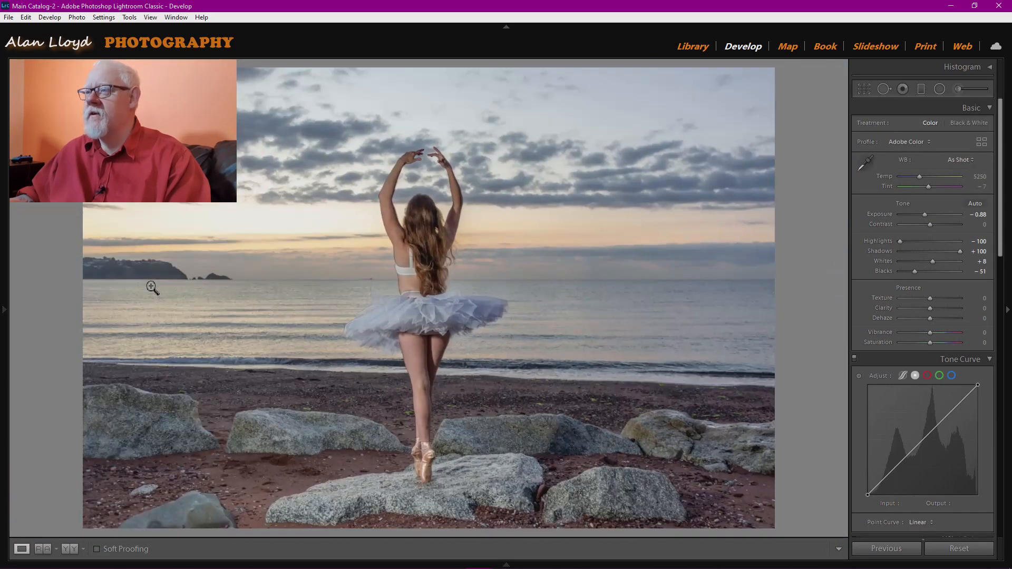
click(358, 285)
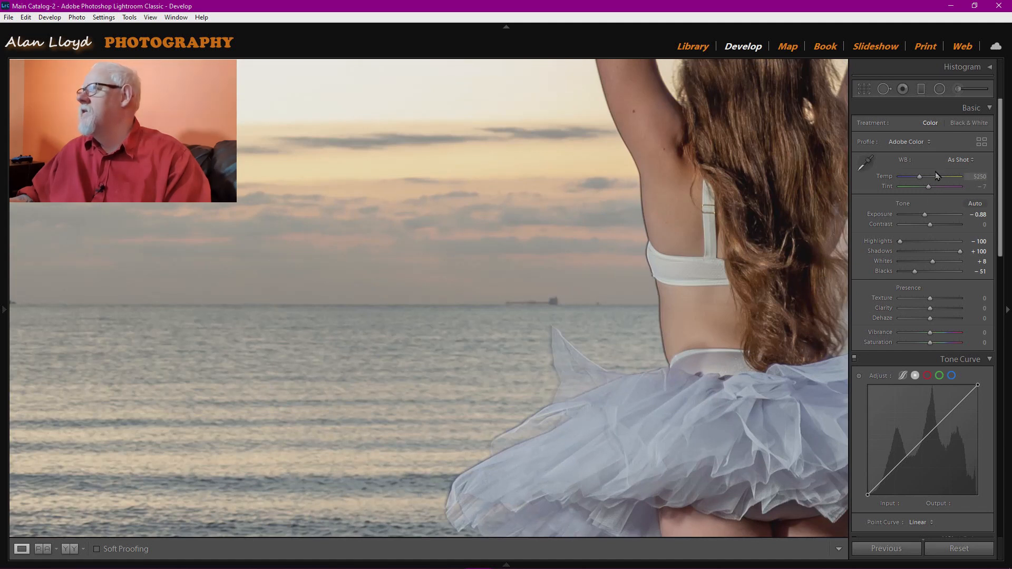
click(885, 89)
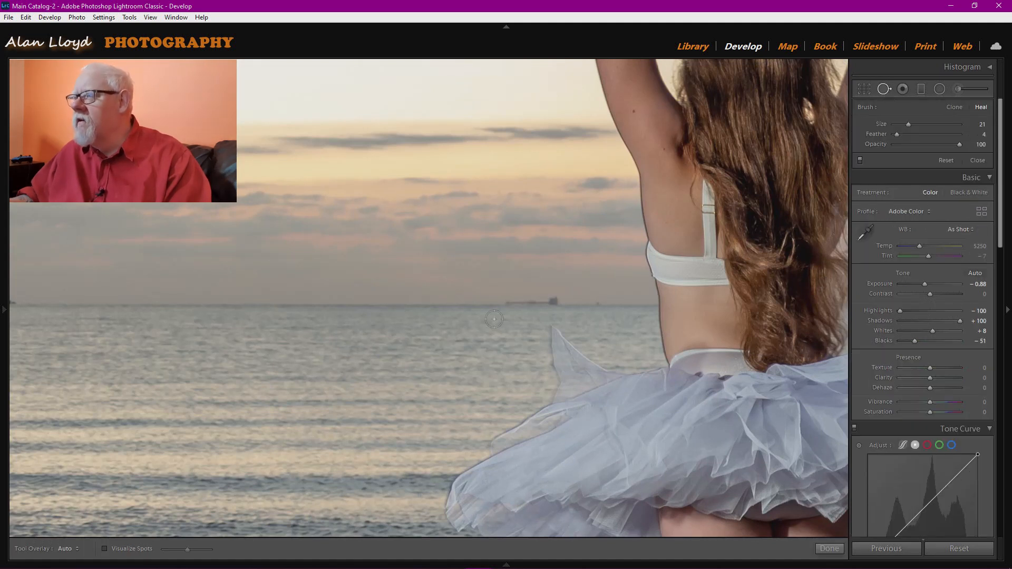
drag(553, 302, 514, 306)
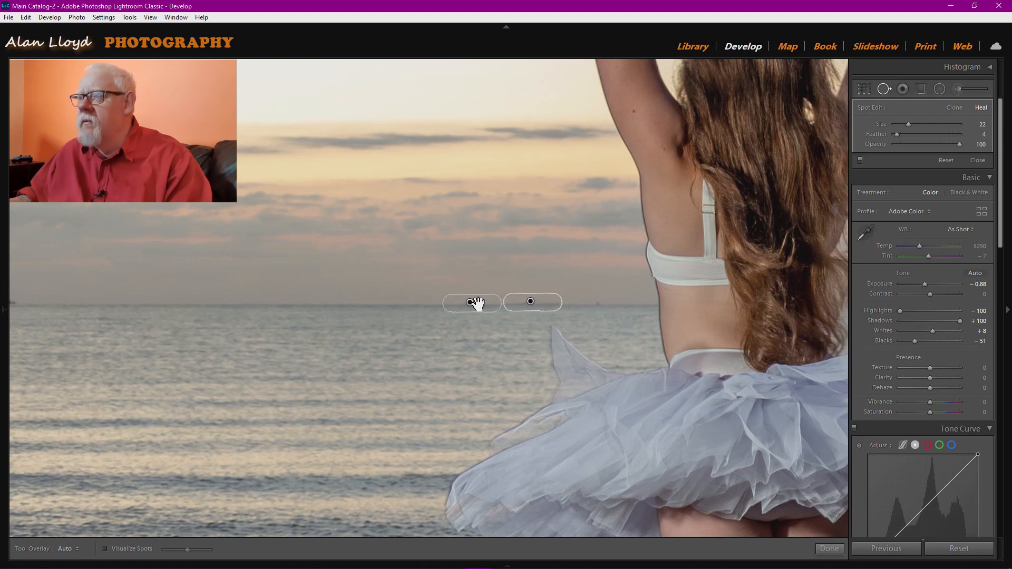
drag(476, 306, 476, 305)
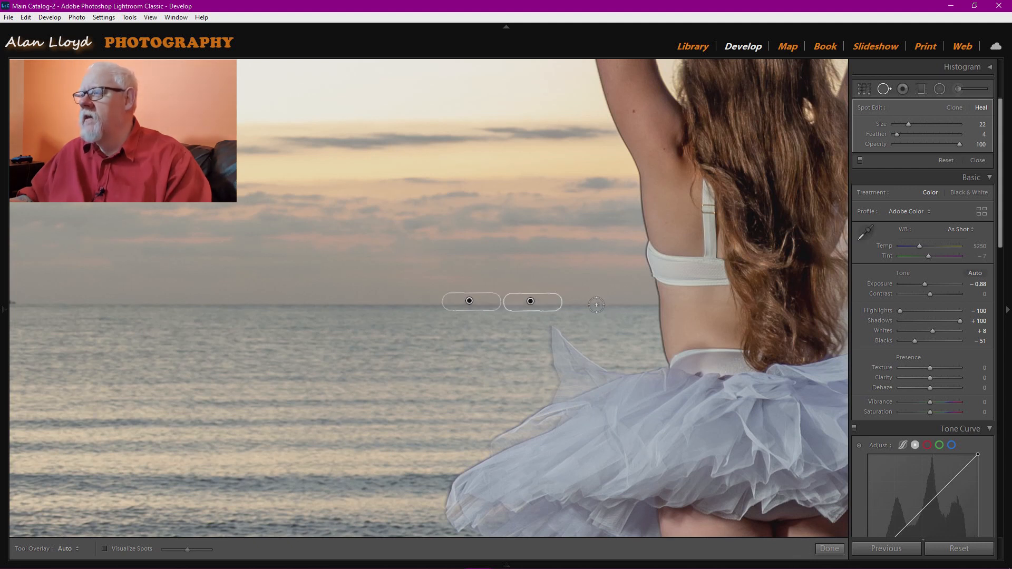
click(829, 549)
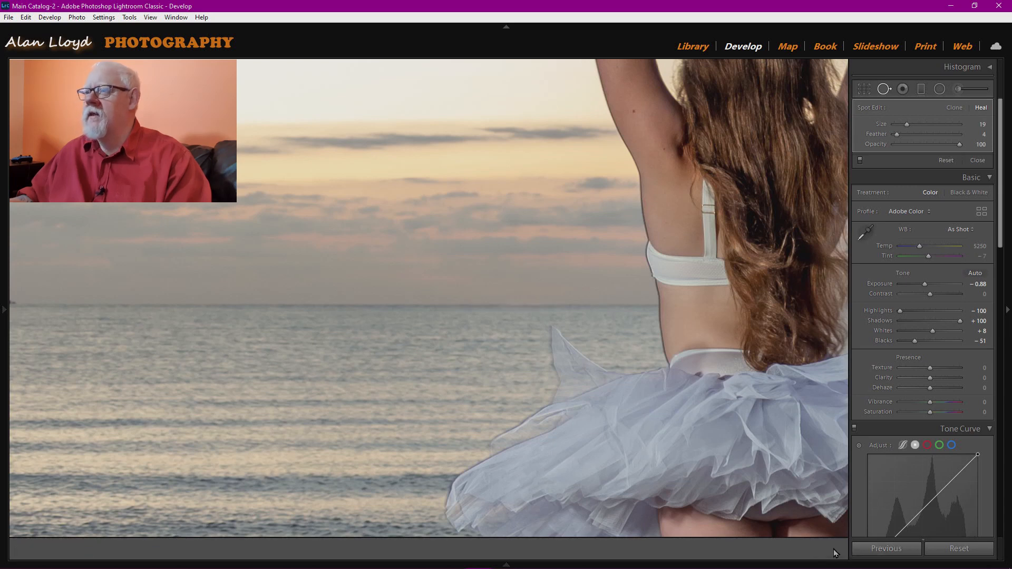
click(241, 333)
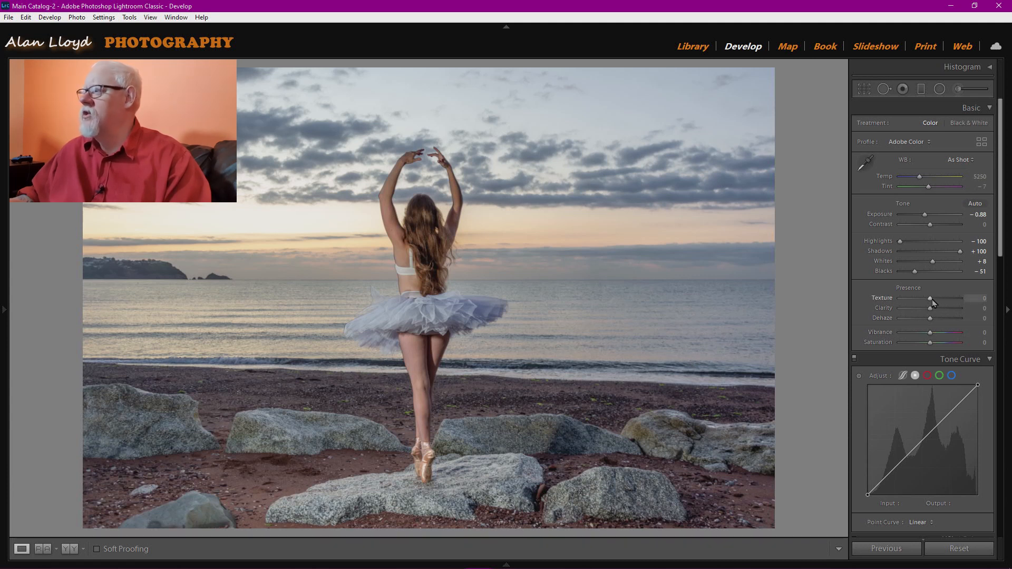
Step: Try Texture at +100 on the whole photo, and reset it
drag(930, 300, 979, 303)
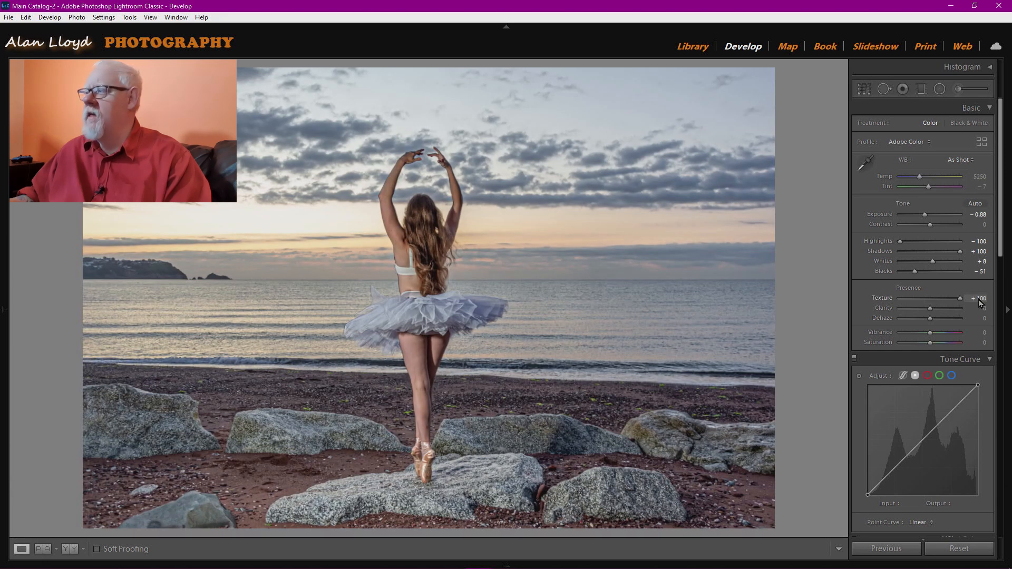
double_click(882, 298)
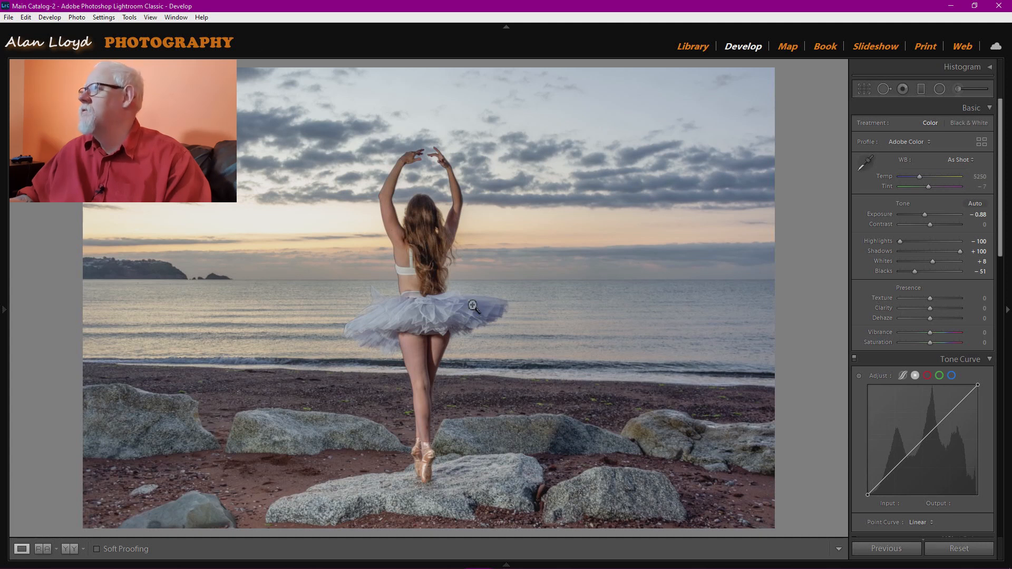
Step: Paint the beach and rocks with an adjustment brush using the Texture effect at 100 and size 18, avoiding the dancer
click(959, 91)
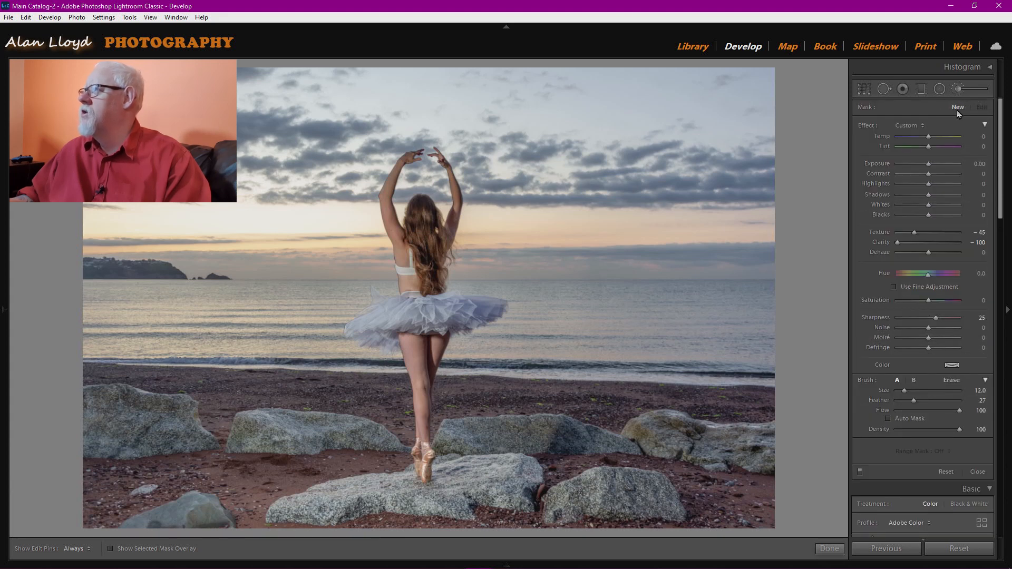
click(908, 126)
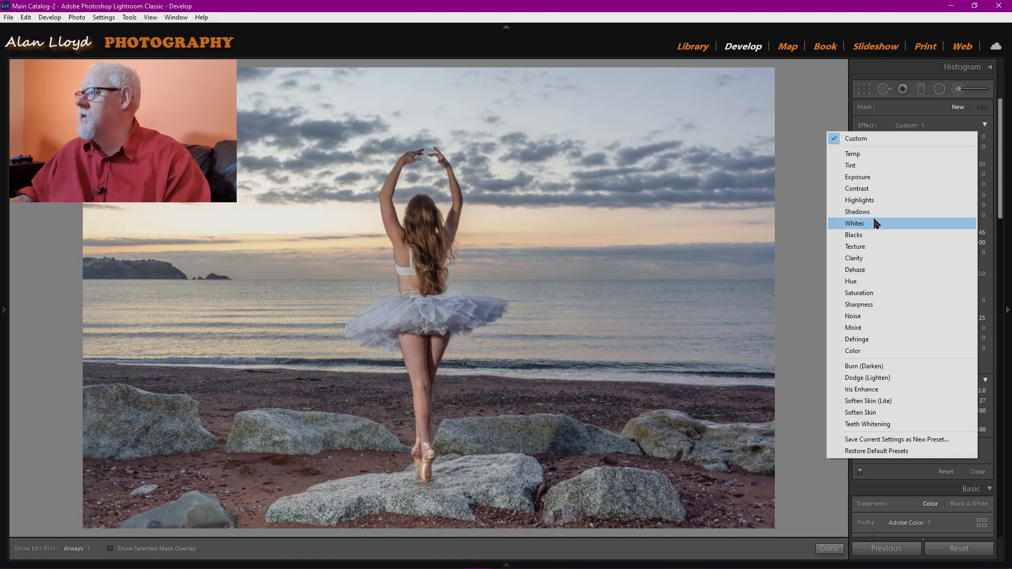
click(870, 251)
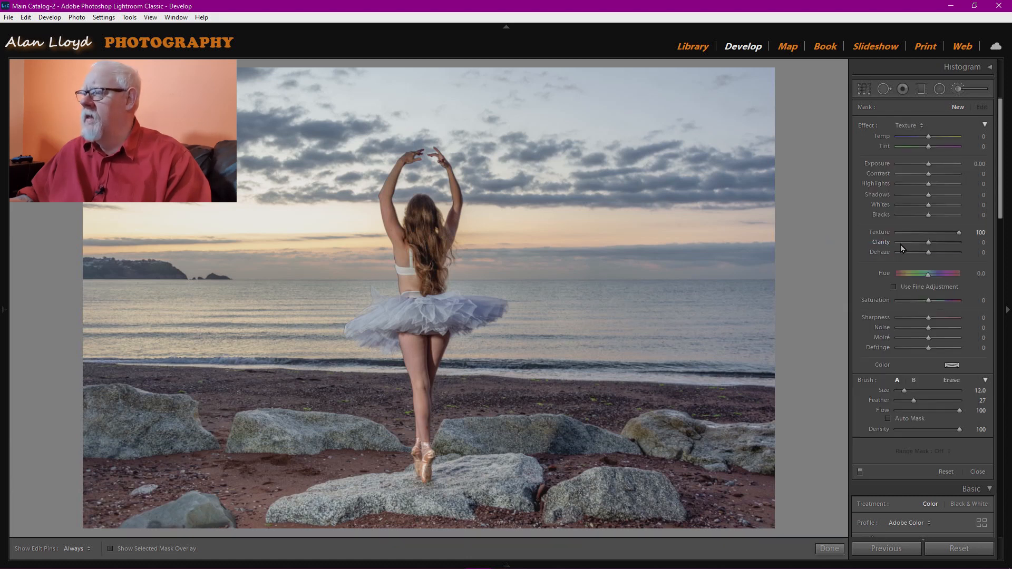
key(h)
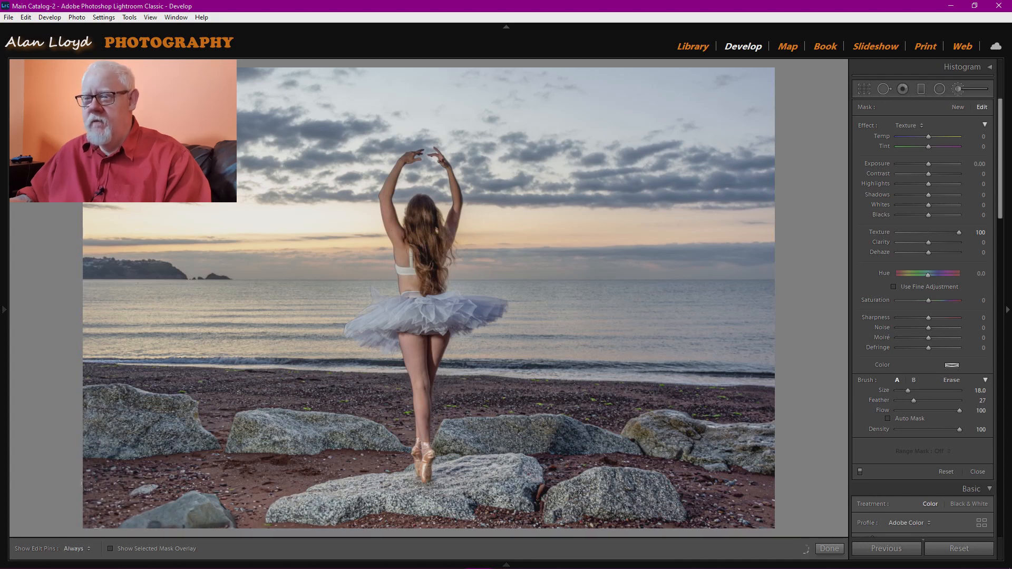
Step: Show the mask overlay, brush in the missed patch at the far right of the beach, and hide the overlay
click(111, 548)
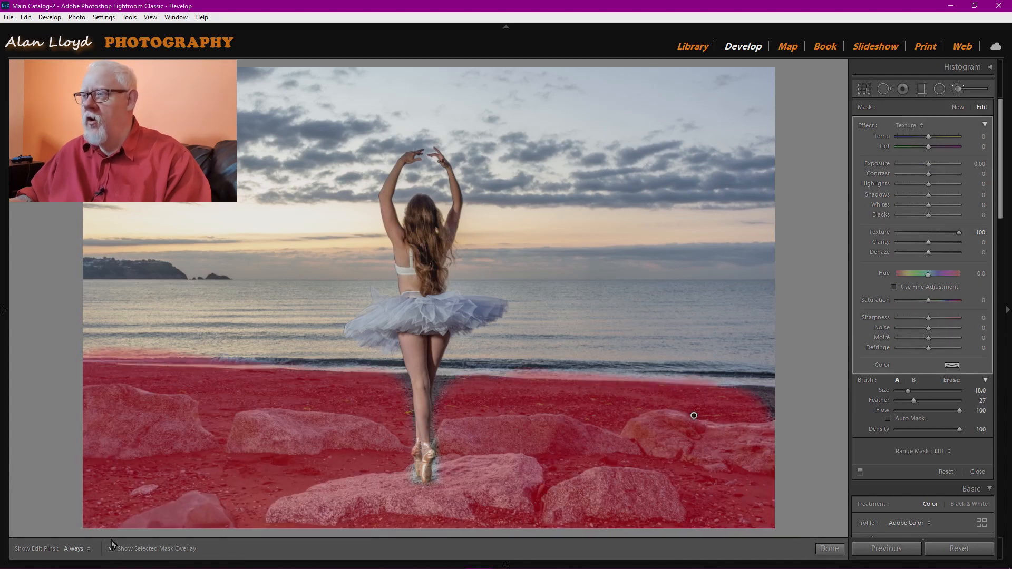
key(h)
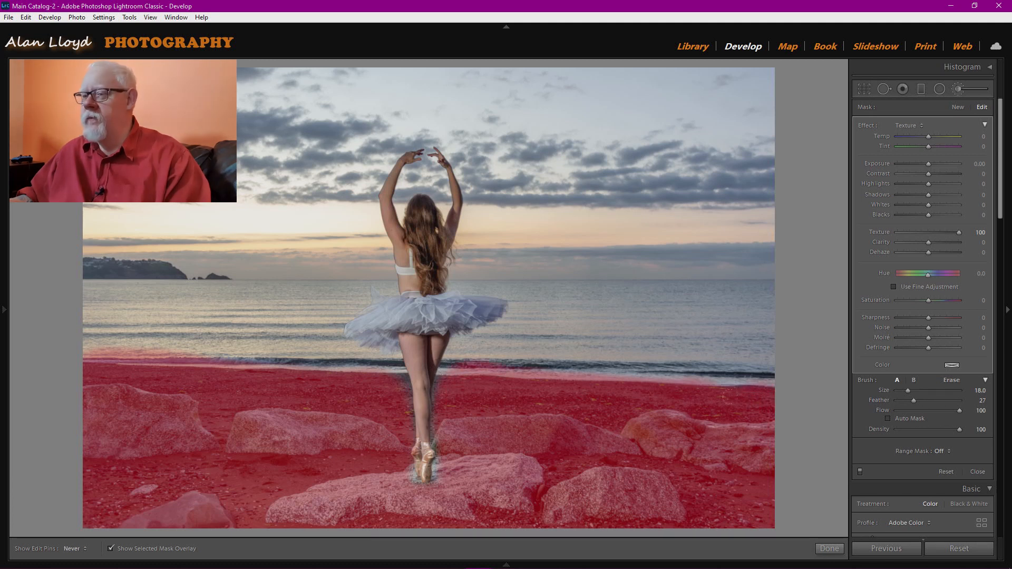
key(h)
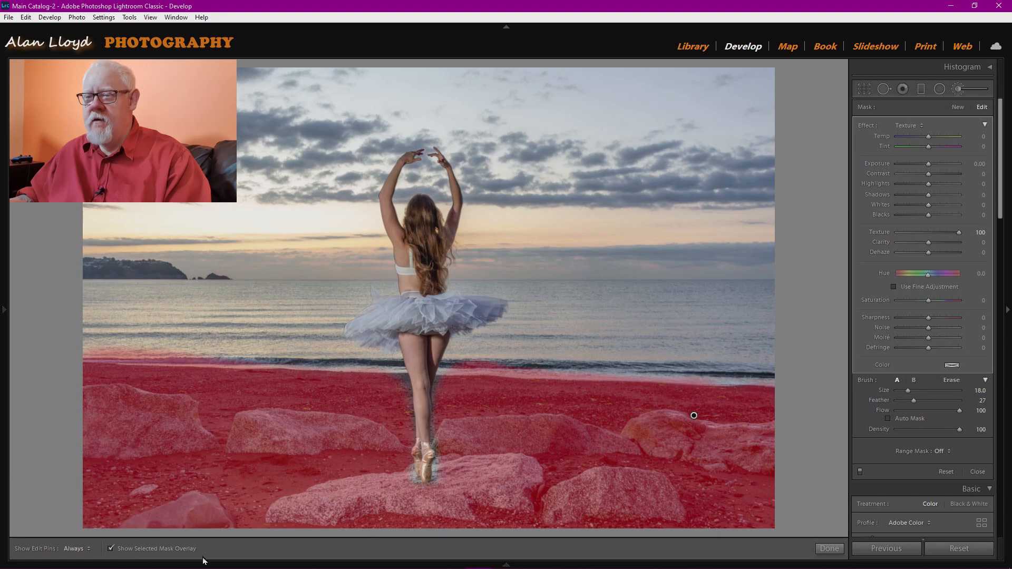
click(118, 549)
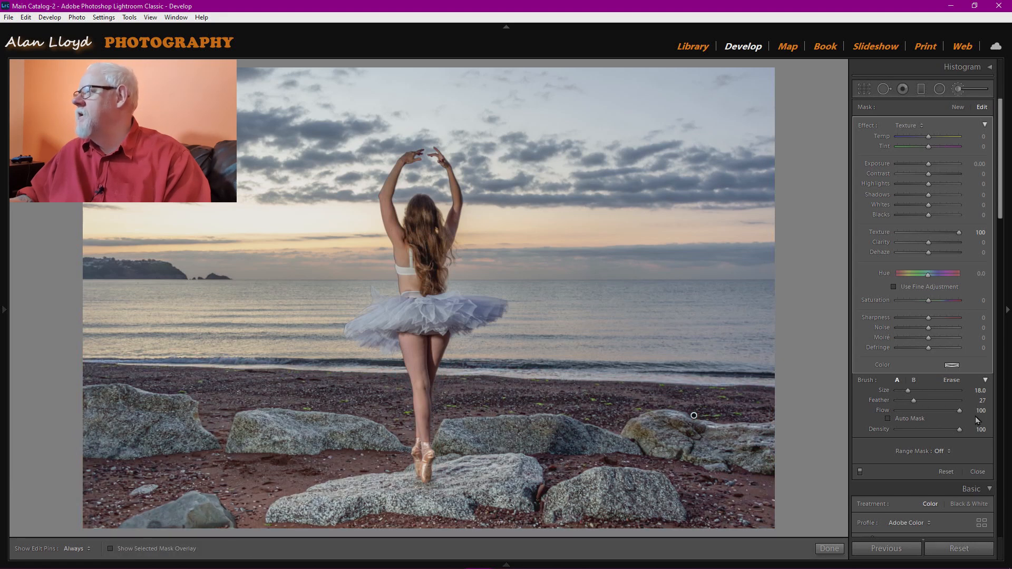
Step: Set the beach and rocks mask to Clarity 100 and Shadows -33
drag(928, 242, 988, 251)
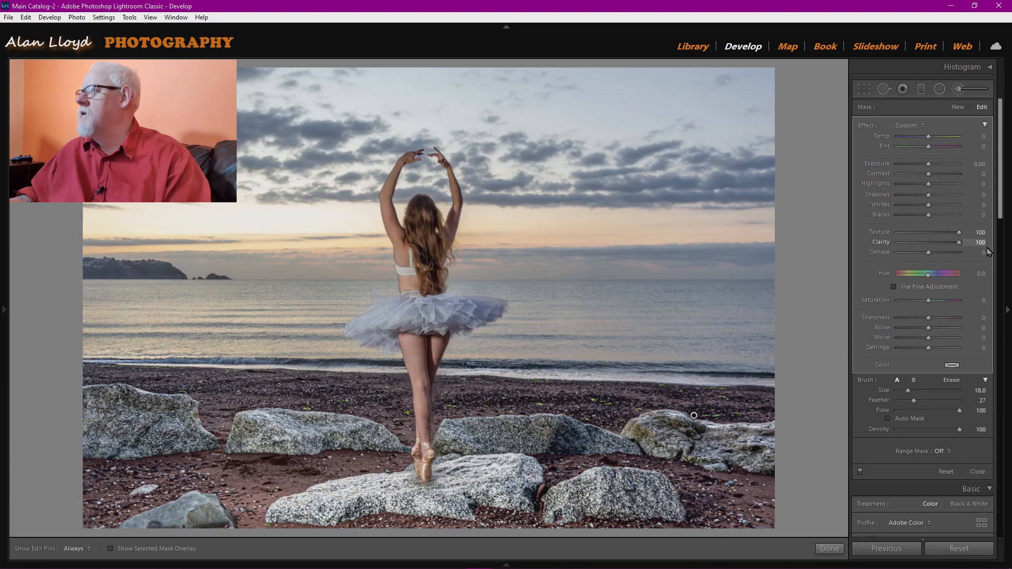
mouse_move(928, 196)
mouse_down()
mouse_move(907, 202)
mouse_move(921, 210)
mouse_up()
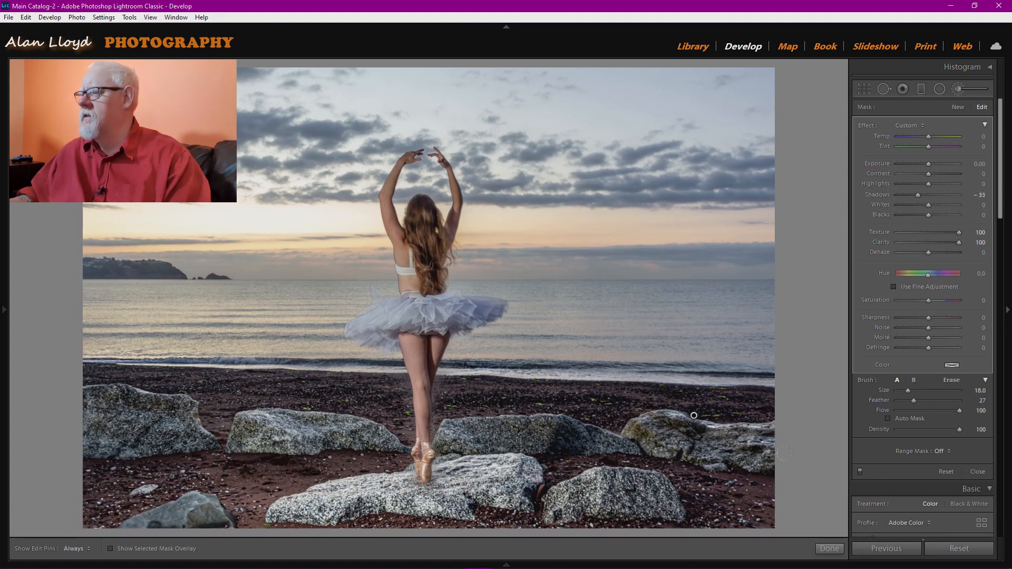
Step: Extend the mask closely around the dancer's legs with a size 7 brush, and paint it over the distant headland
scroll(364, 385, down, 3)
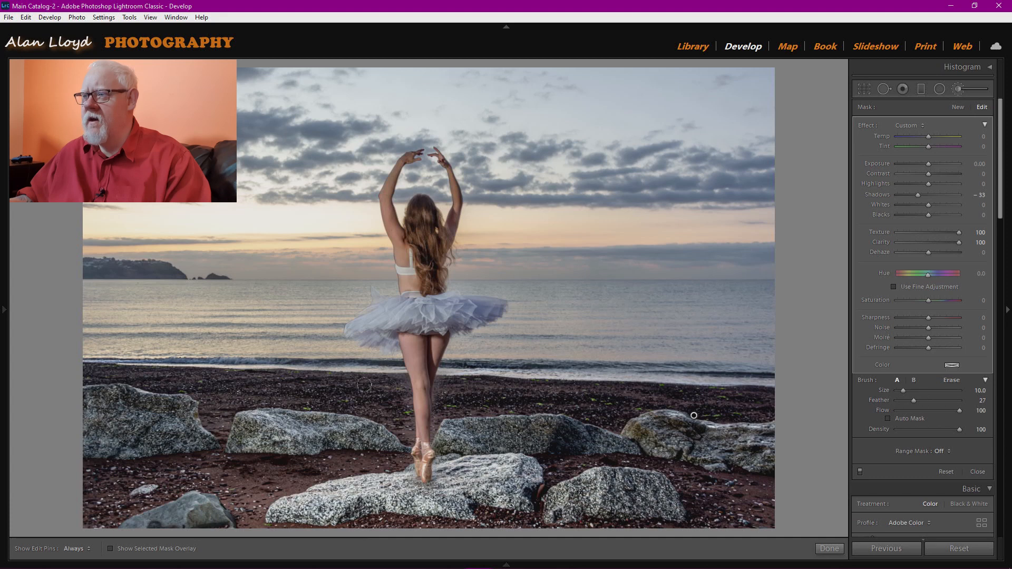
key(h)
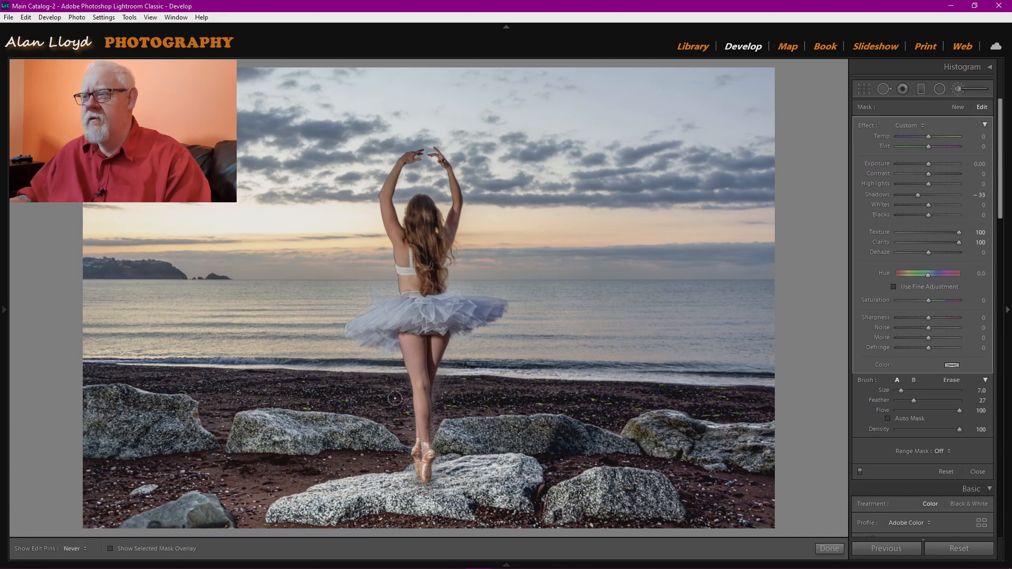
key(h)
key(h)
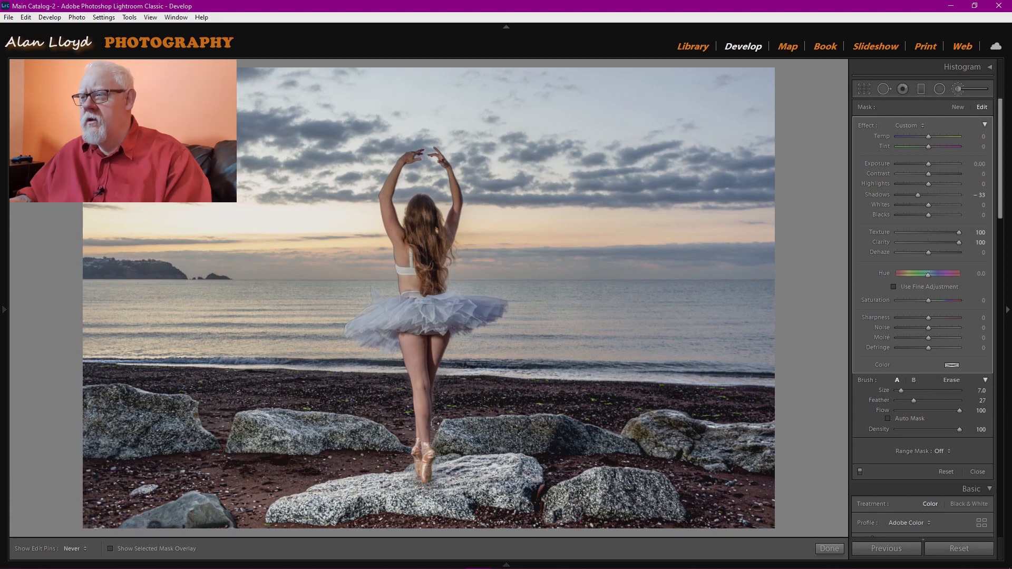
key(h)
key(h)
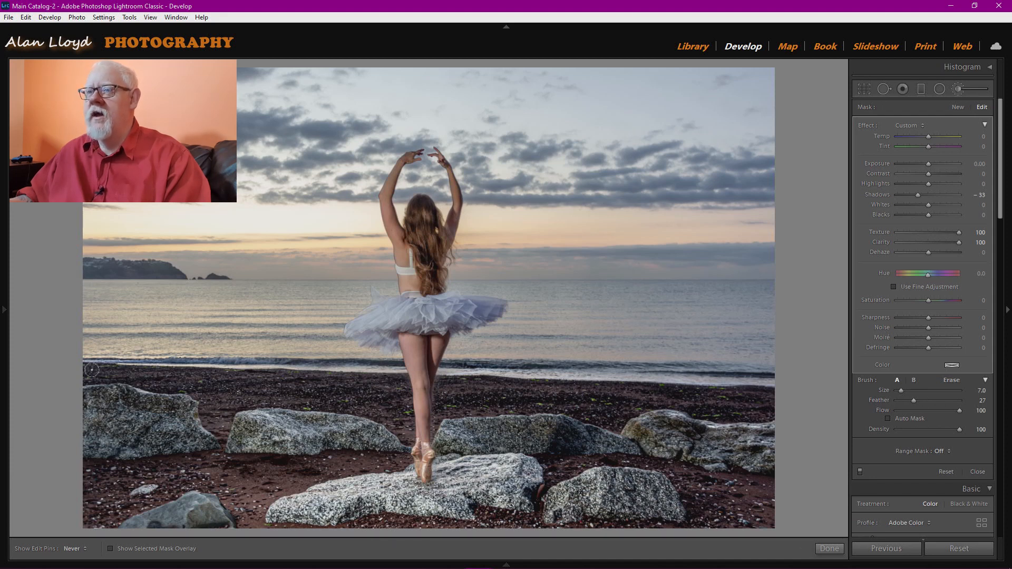
key(h)
drag(104, 259, 175, 274)
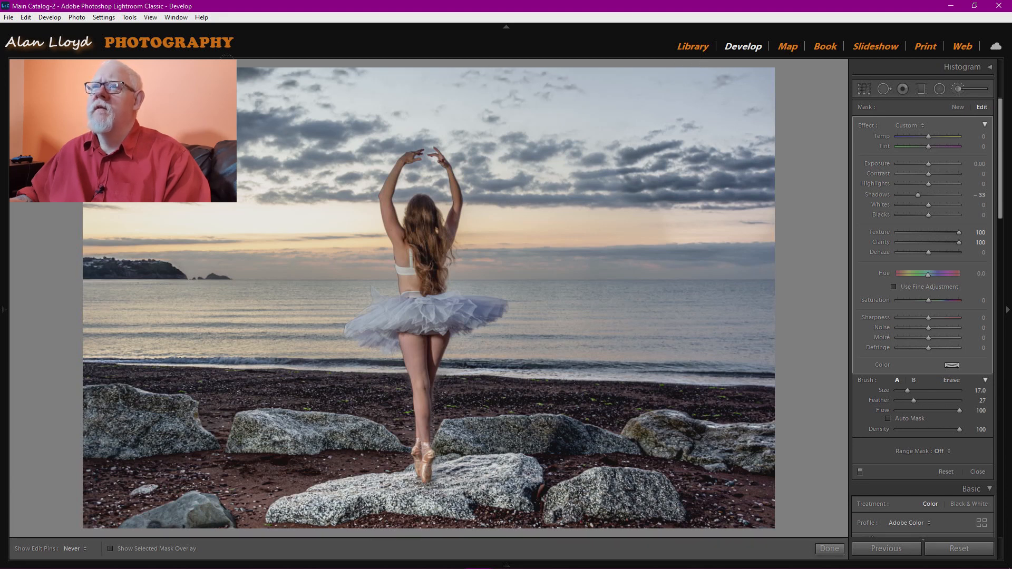
Step: Try brushing the same effect over the clouds with a size 17 brush, and undo those strokes
mouse_move(253, 74)
mouse_down()
mouse_move(308, 194)
mouse_move(346, 184)
mouse_move(321, 129)
mouse_up()
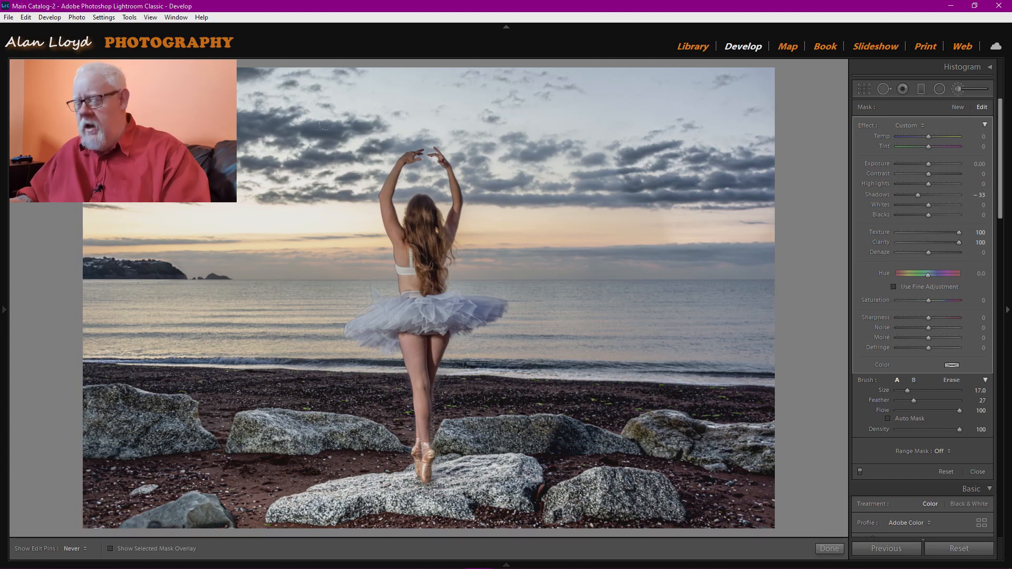
key(h)
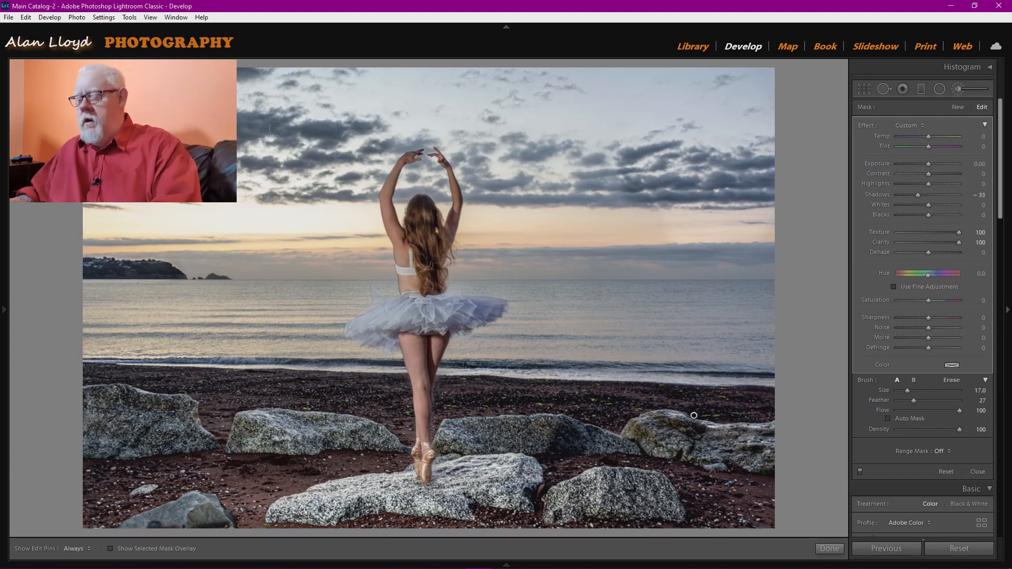
key(ctrl+z)
key(ctrl+z)
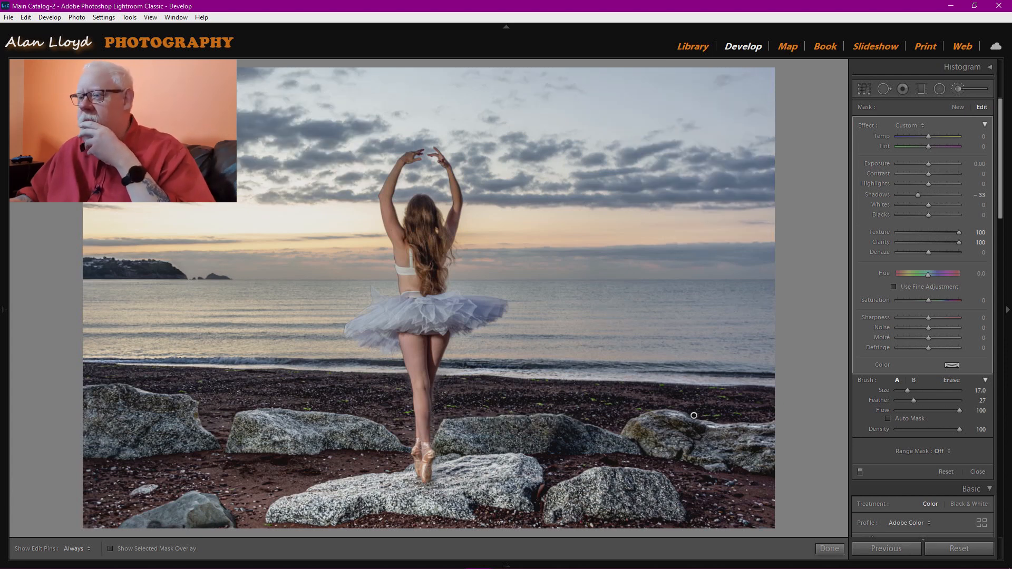
Step: Check the mask's coverage with the overlay and finish the adjustment brush edit
click(111, 550)
click(111, 549)
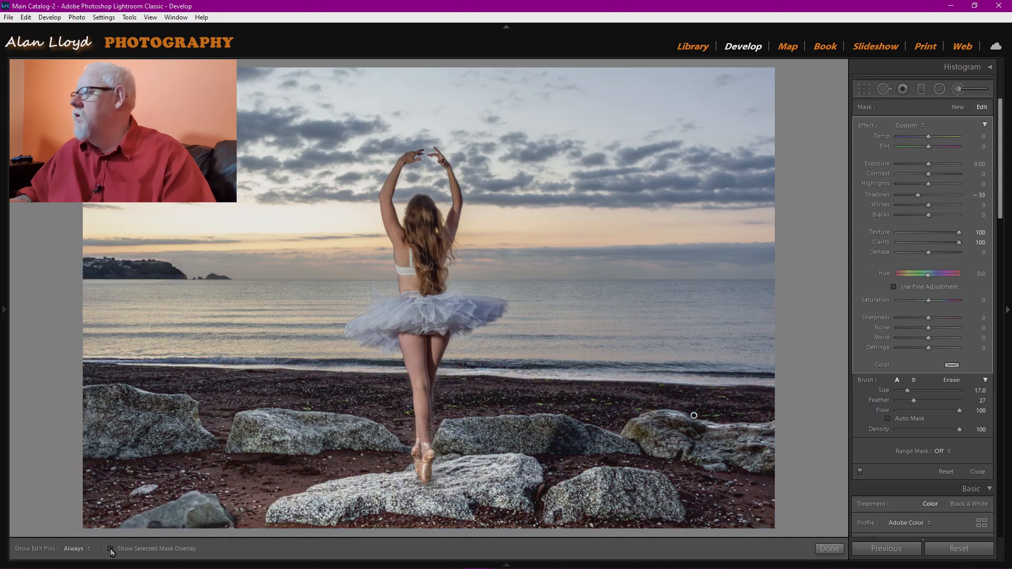
click(829, 551)
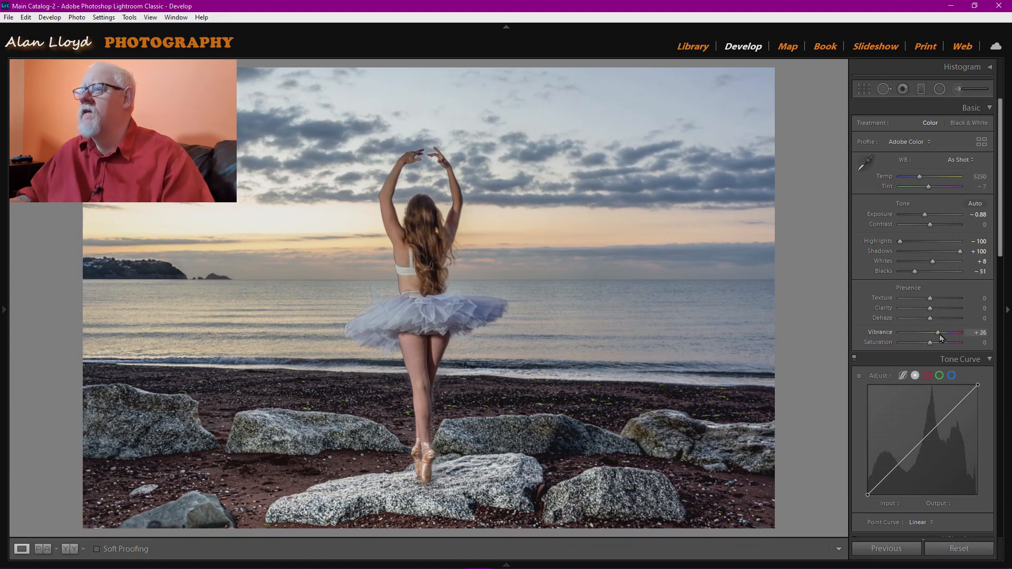
Step: Set the photo's Vibrance to +40 and Saturation to +35
drag(944, 334, 939, 343)
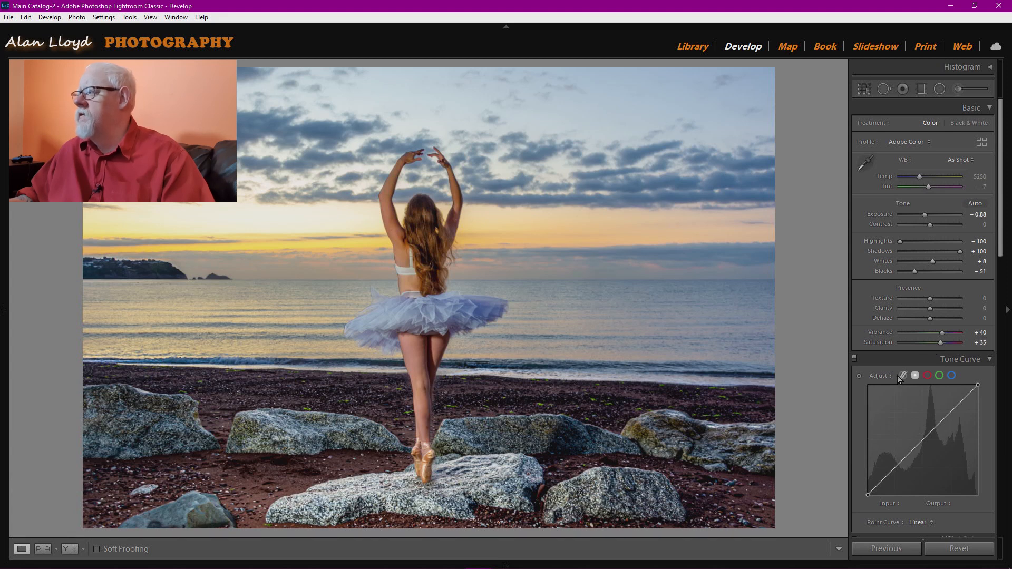
Step: Set the tone curve's point curve to Medium Contrast
scroll(916, 377, down, 3)
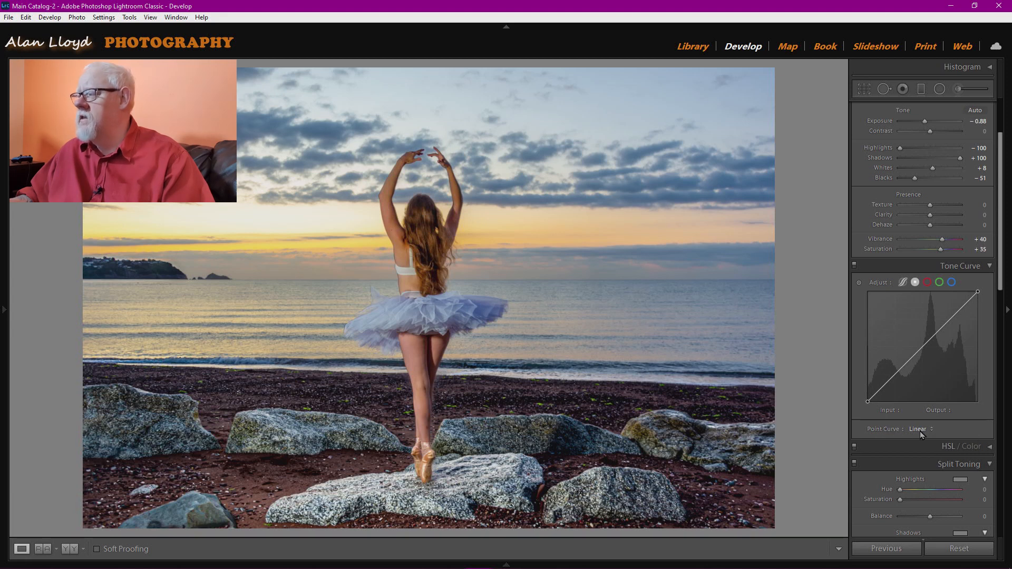
click(919, 431)
click(919, 449)
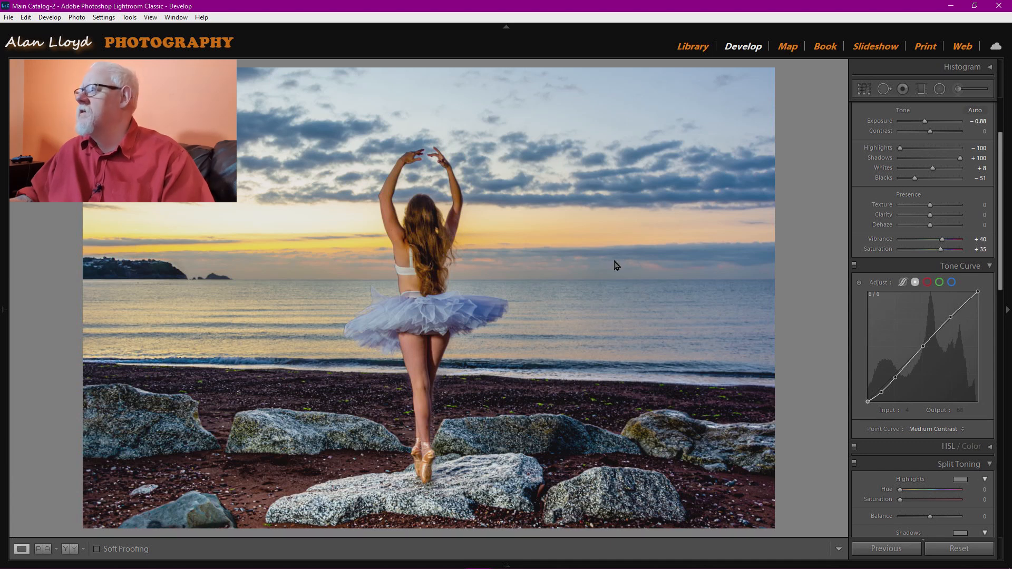
Step: Warm the white balance to Temp 6211 and Tint +8, and set Whites to -100 and Blacks to -19
scroll(892, 361, up, 3)
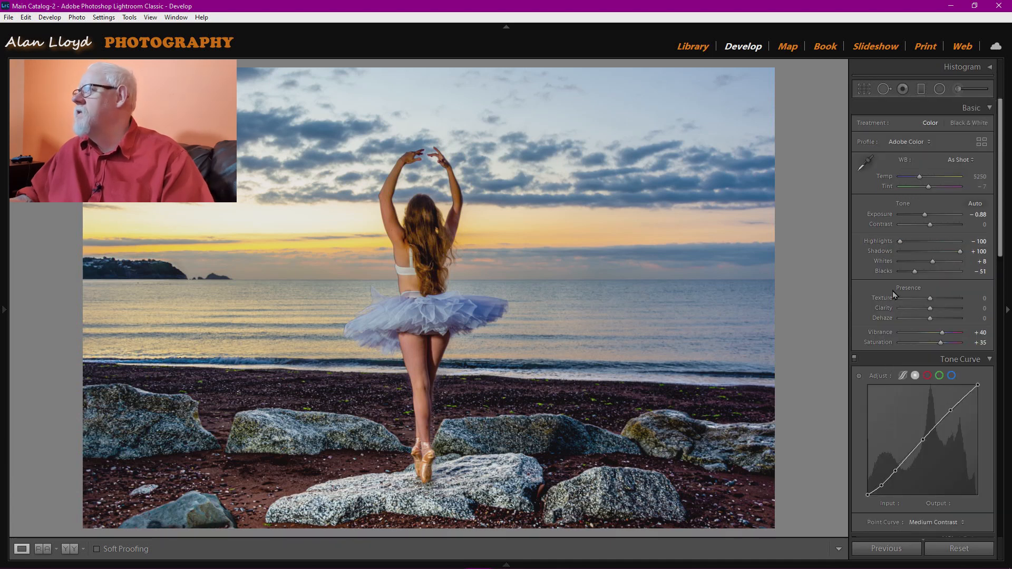
drag(920, 177, 924, 178)
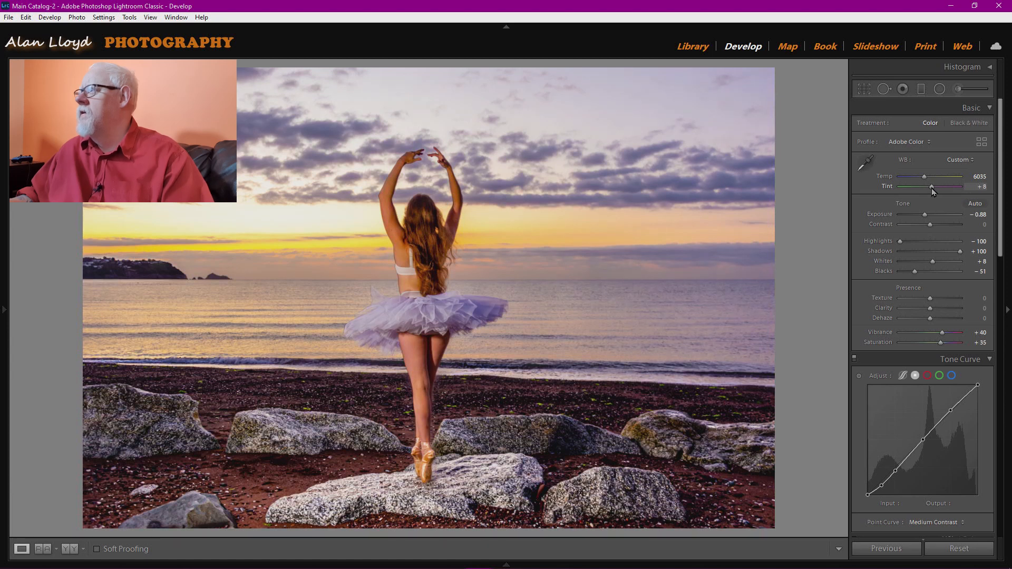
drag(924, 177, 926, 179)
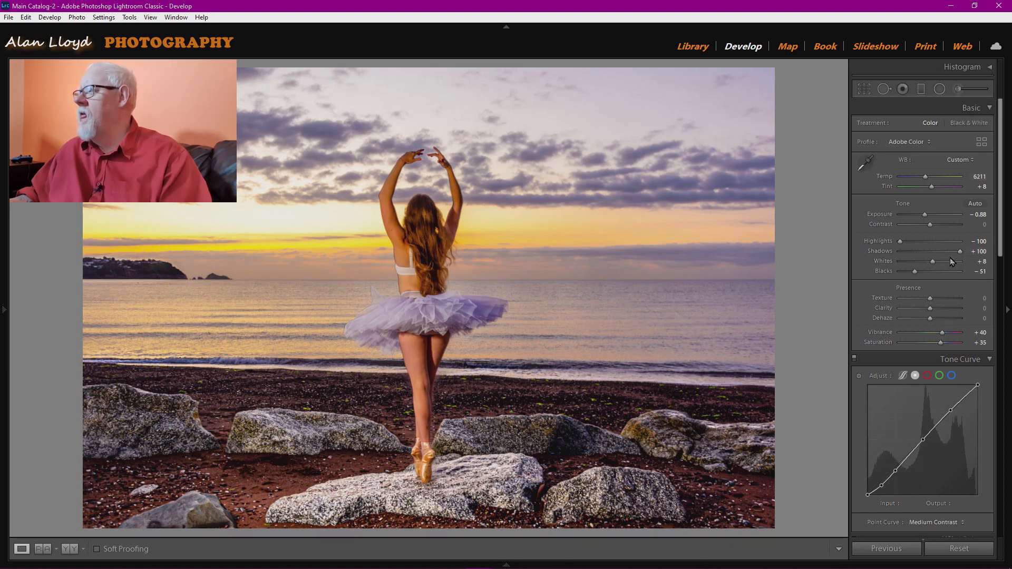
drag(933, 262, 903, 274)
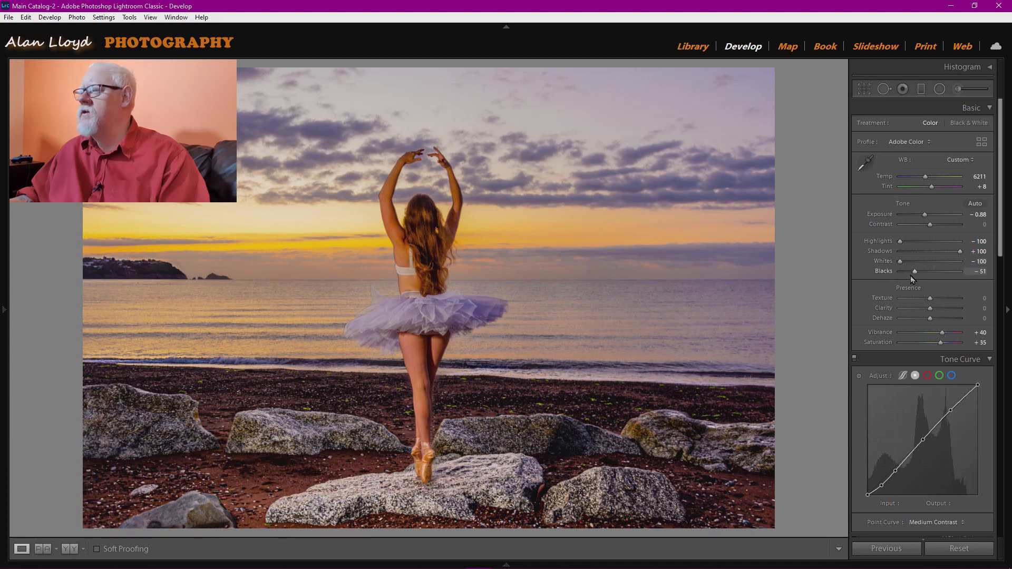
drag(916, 273, 929, 272)
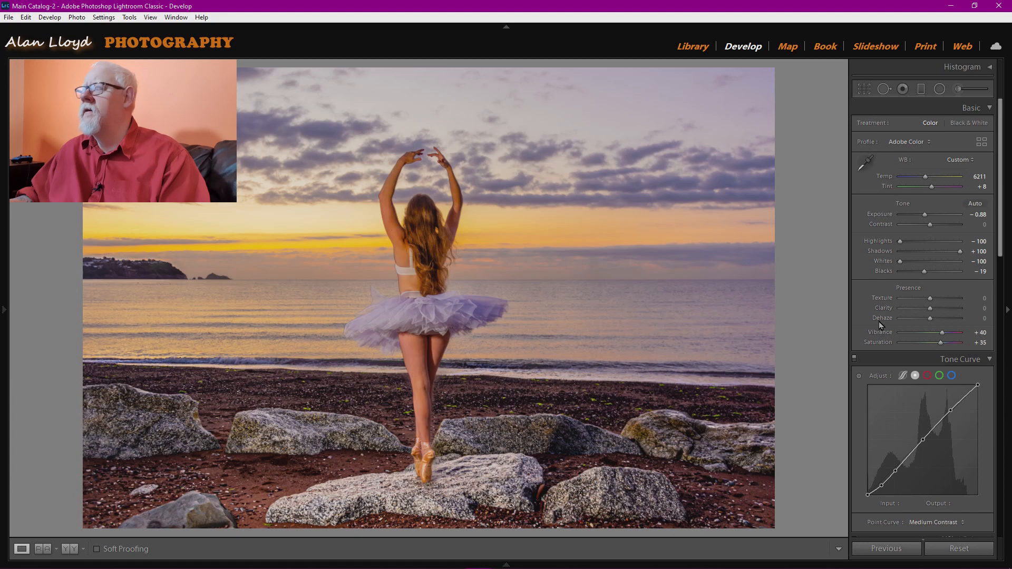
Step: Try split toning with yellow highlights at hue 52, saturation 64, and blue shadows at hue 215, saturation 50
scroll(867, 316, down, 5)
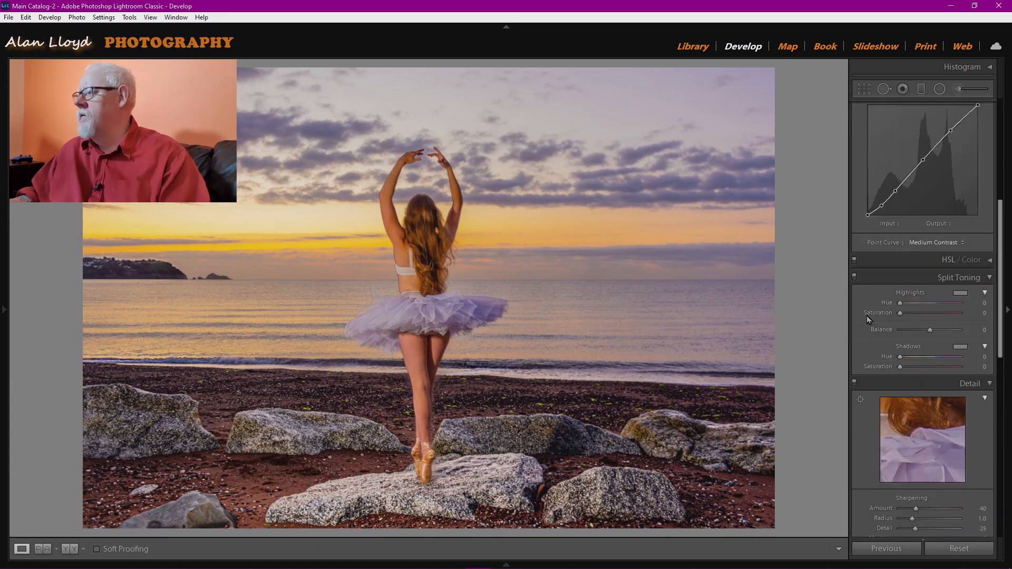
click(959, 293)
click(861, 277)
click(959, 346)
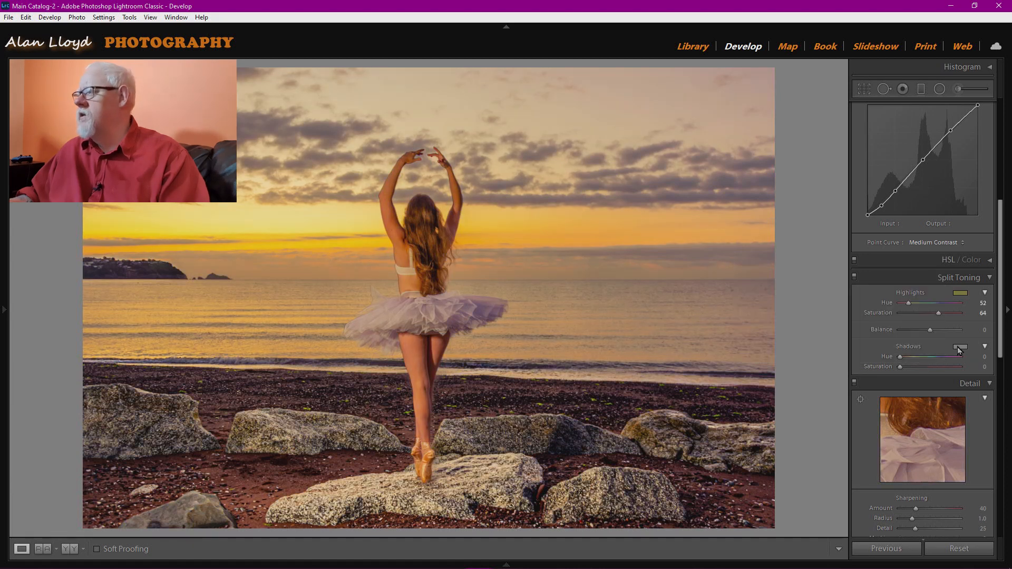
click(883, 332)
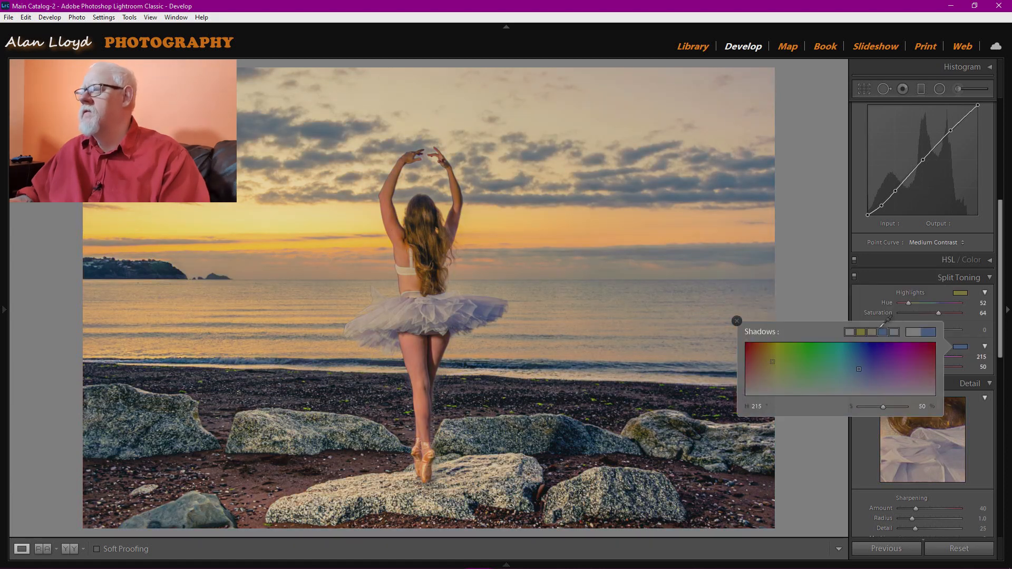
click(858, 298)
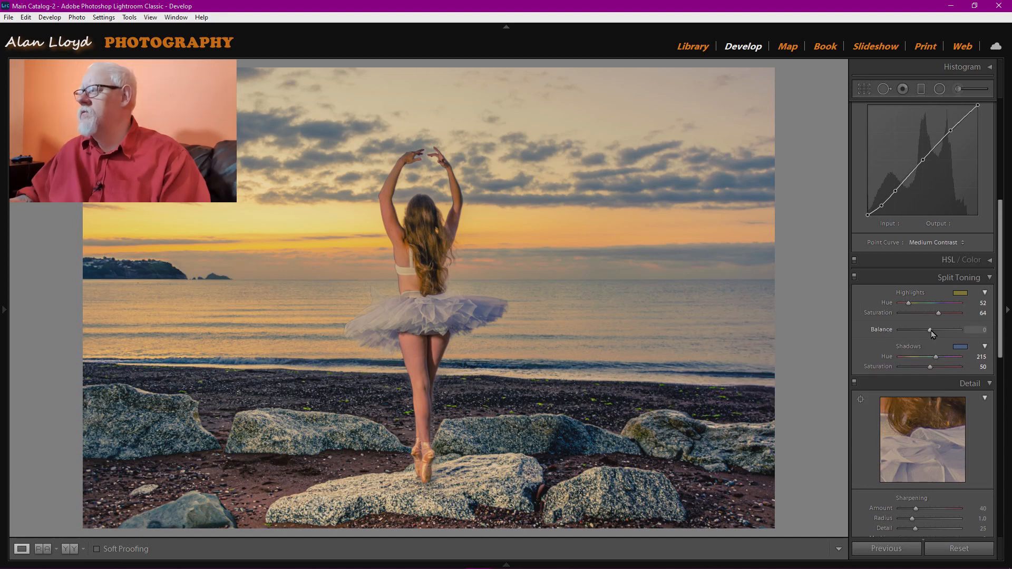
Step: Set the split toning balance to +11, the highlights to hue 37, saturation 22, and the shadows to hue 215, saturation 12
mouse_move(931, 332)
mouse_down()
mouse_move(940, 333)
mouse_move(911, 333)
mouse_up()
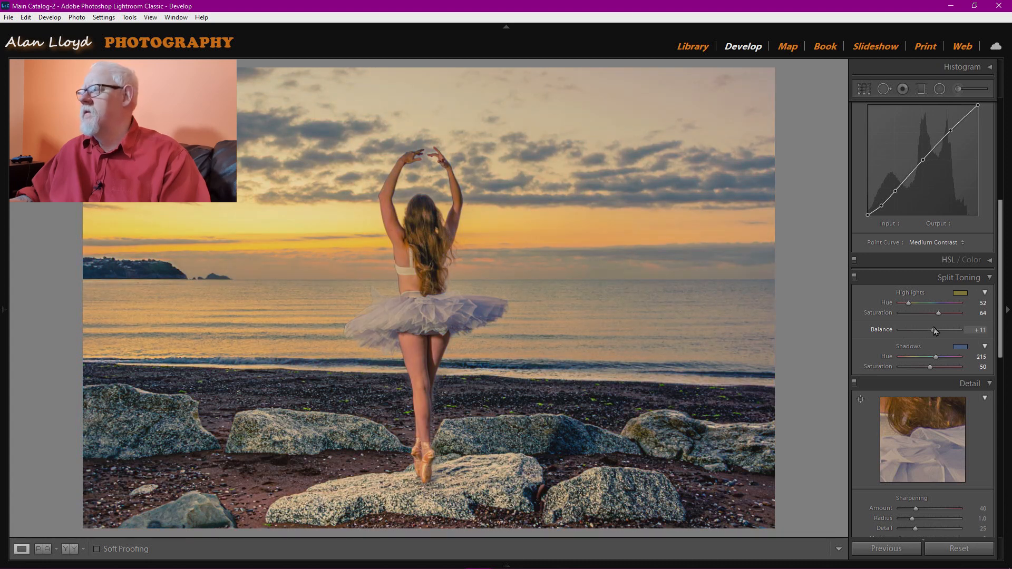
click(961, 293)
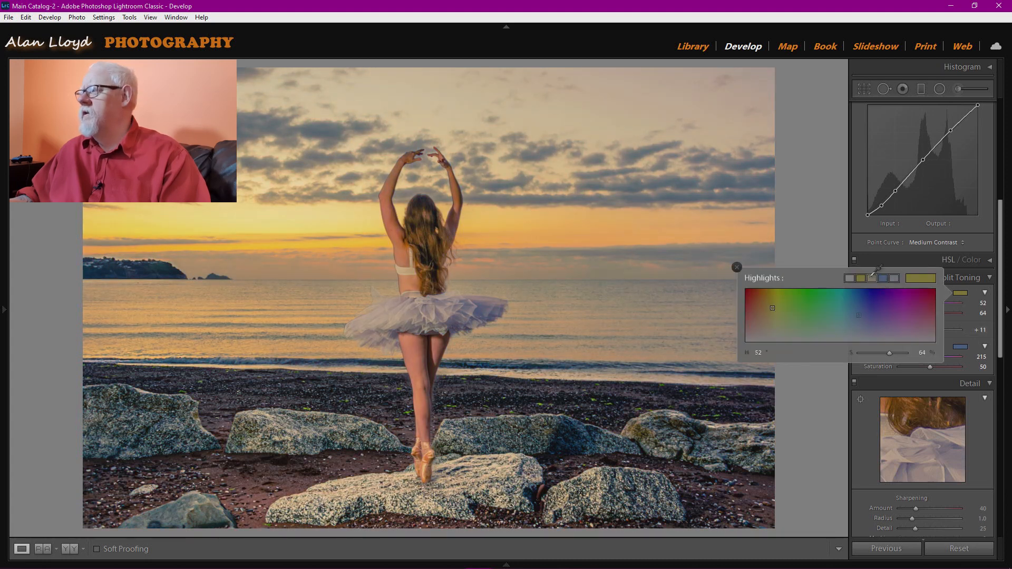
click(871, 277)
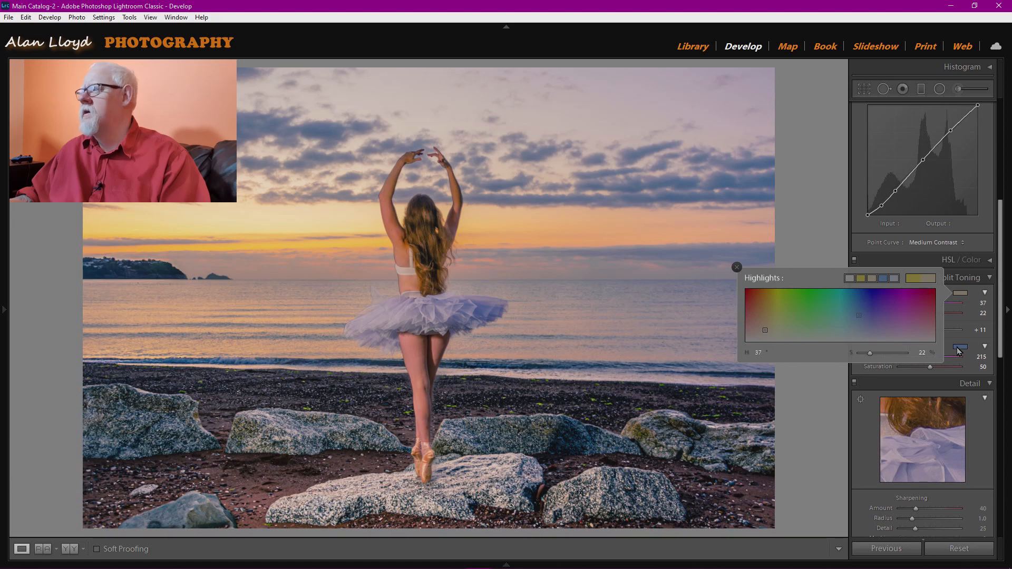
click(960, 346)
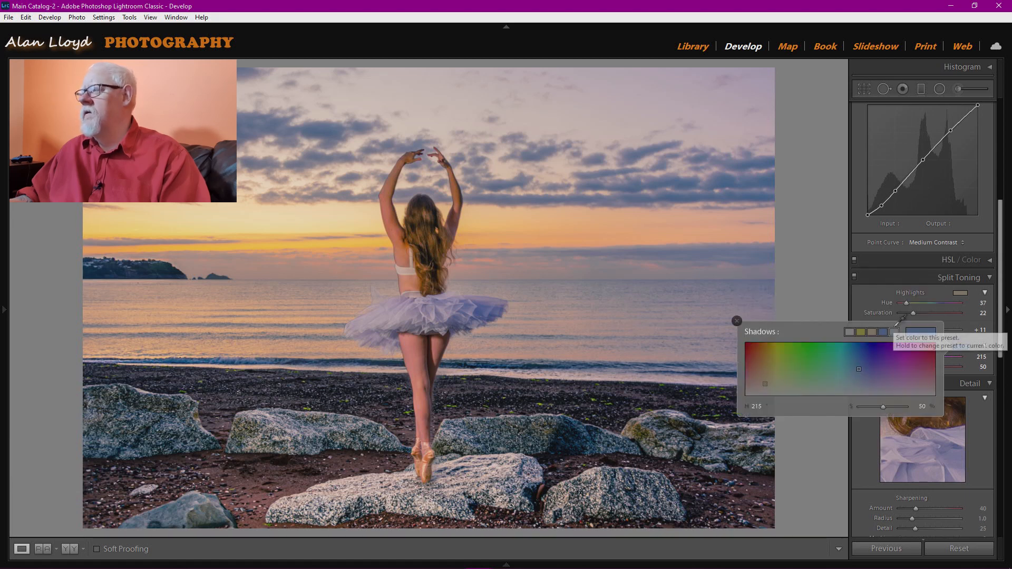
click(884, 330)
click(867, 308)
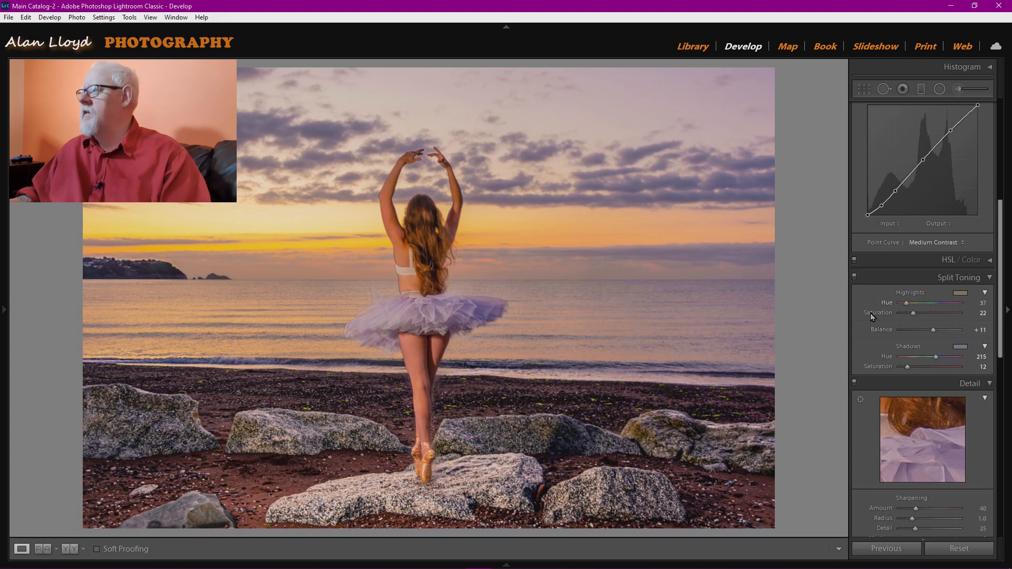
Step: Darken the photo's edges with a Highlight Priority post-crop vignette at Amount -40
scroll(871, 313, down, 8)
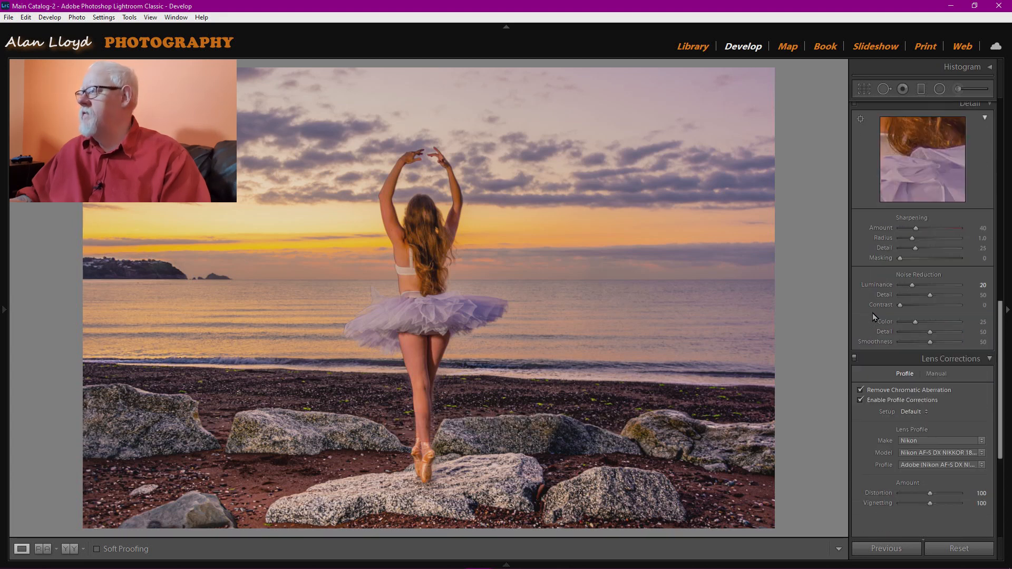
scroll(874, 323, down, 3)
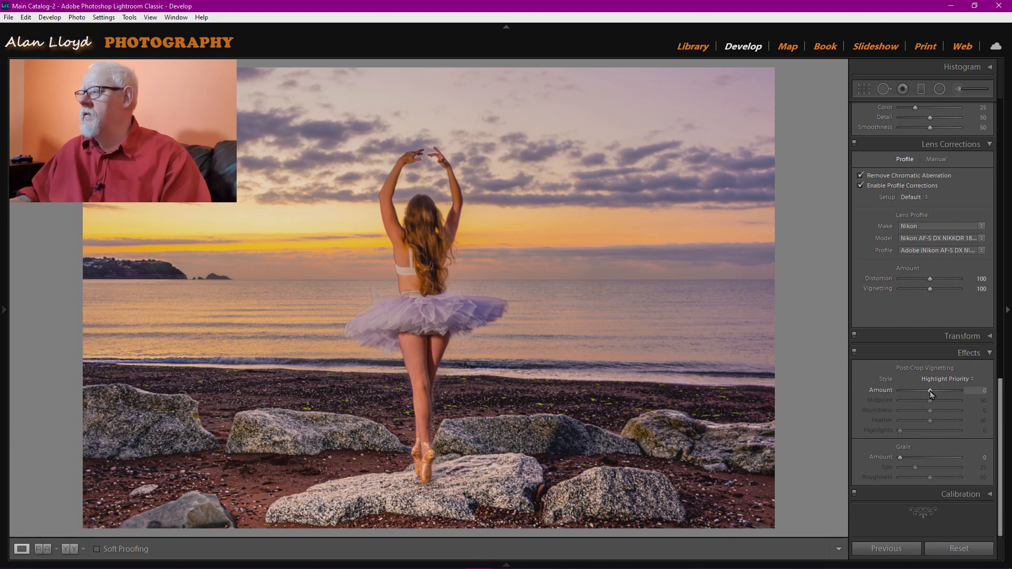
drag(930, 394, 918, 396)
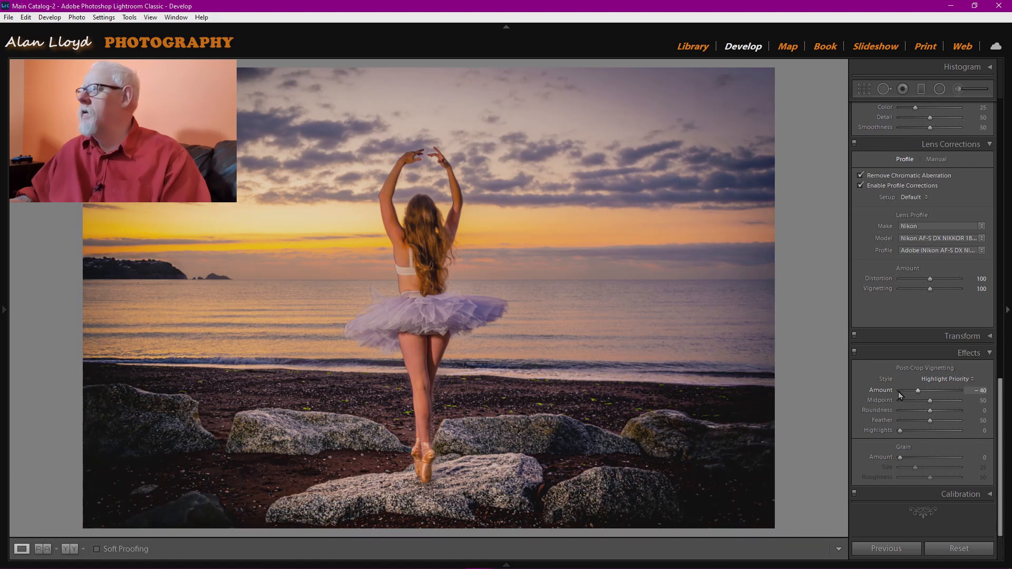
scroll(896, 390, up, 10)
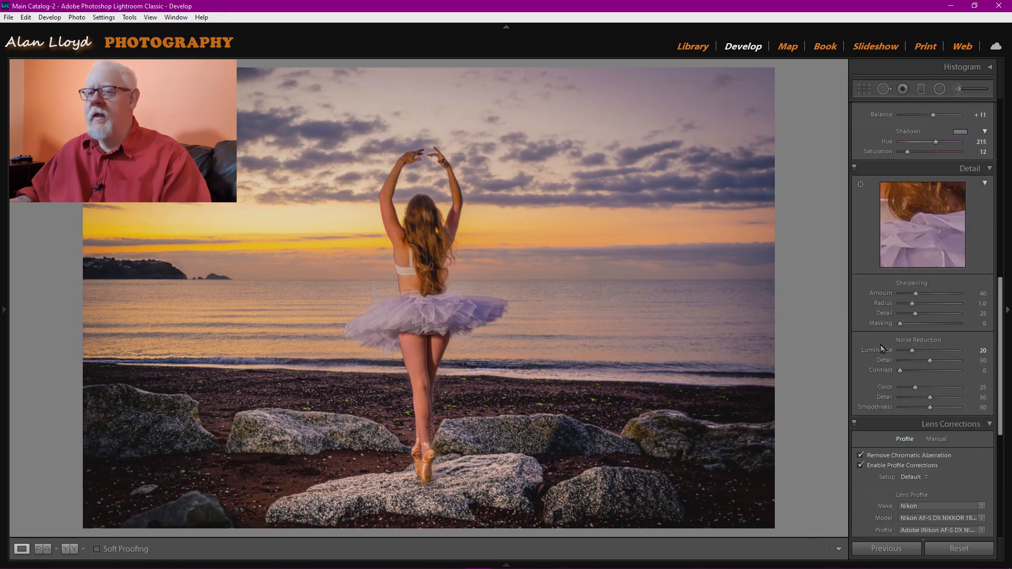
scroll(880, 346, up, 4)
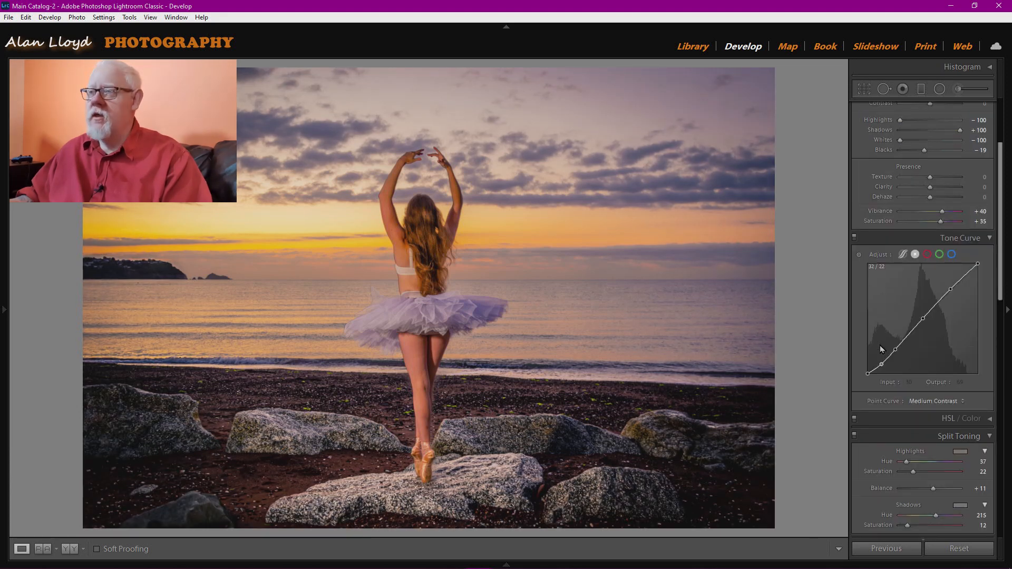
scroll(880, 346, up, 6)
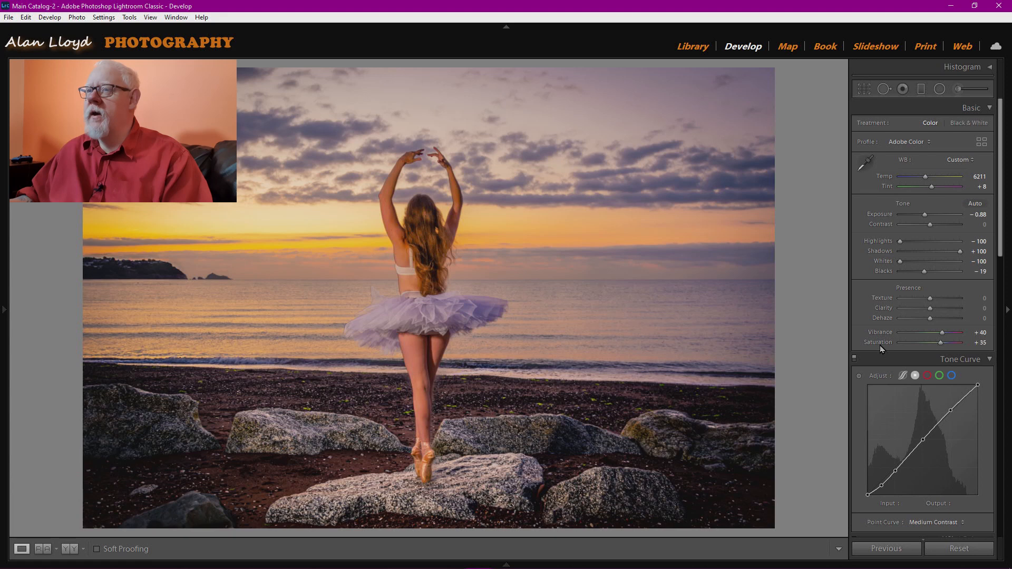